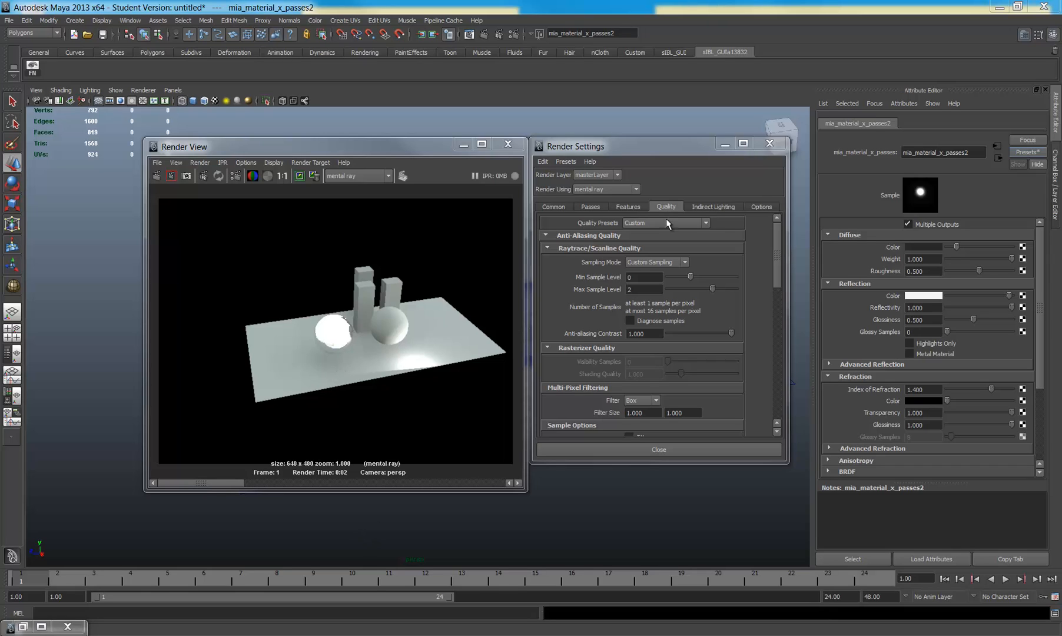
Display the common render settings to review the color management options.
{"action": "left_click", "coordinate": [551, 204]}
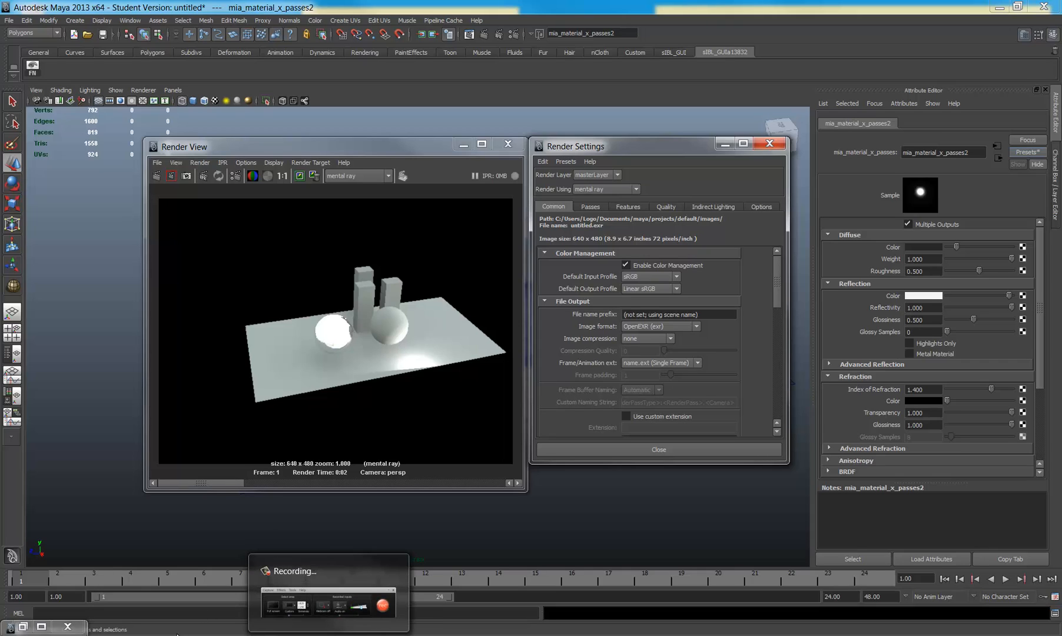
Switch to Chrome and download the Gamma Correct Color Swatches 1.0.0 Maya script from the CreativeCrash search results.
{"action": "left_click", "coordinate": [270, 634]}
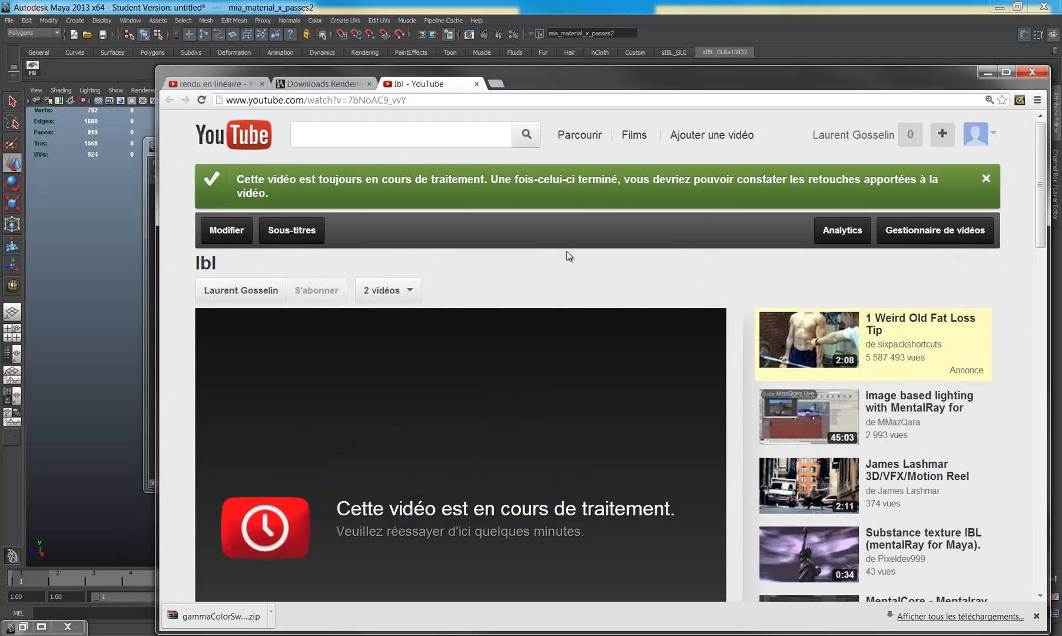
{"action": "left_click", "coordinate": [322, 82]}
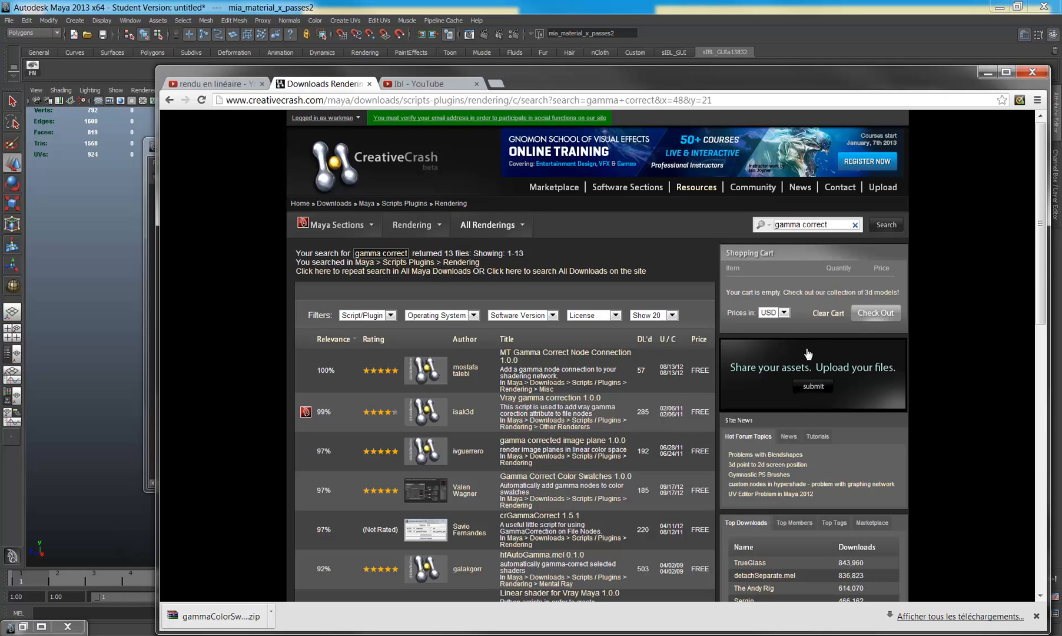
{"action": "left_click_drag", "start_coordinate": [814, 71], "coordinate": [709, 43]}
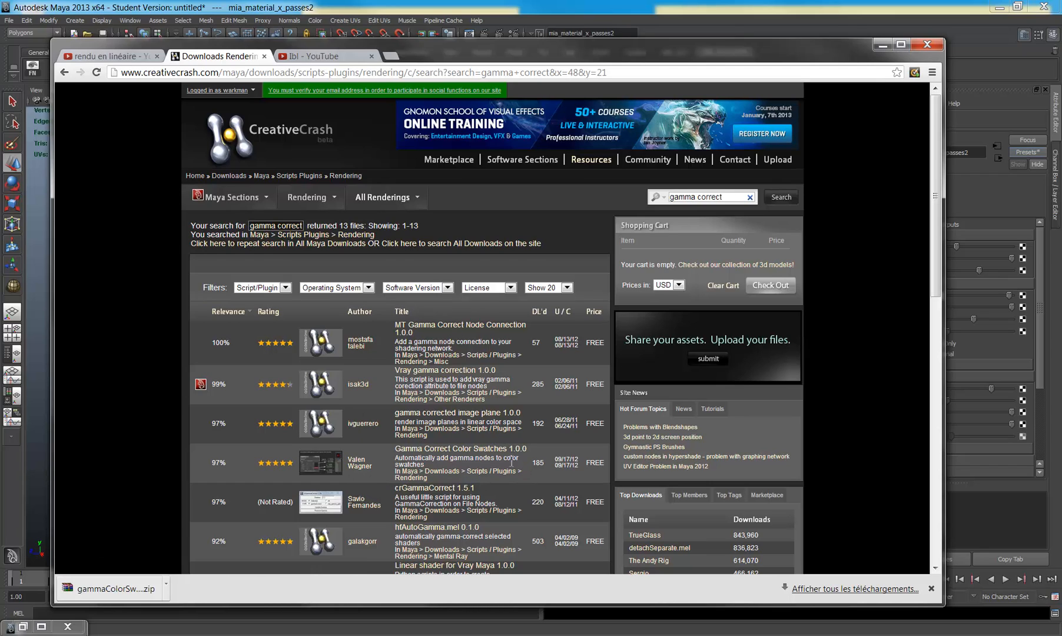
{"action": "left_click", "coordinate": [451, 452]}
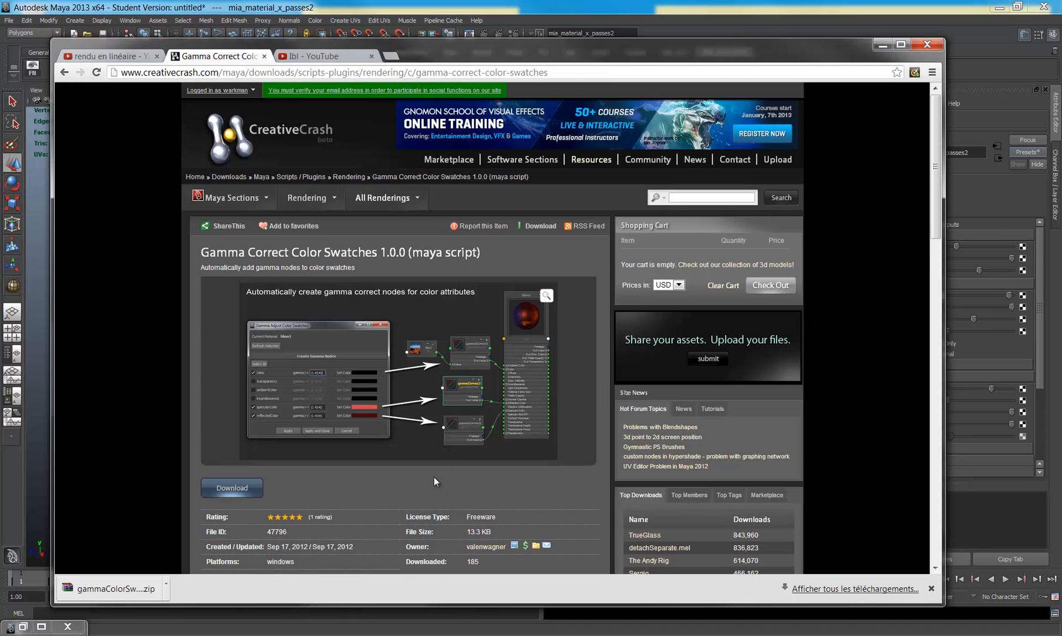
{"action": "scroll", "coordinate": [426, 429], "scroll_direction": "down", "scroll_amount": 3}
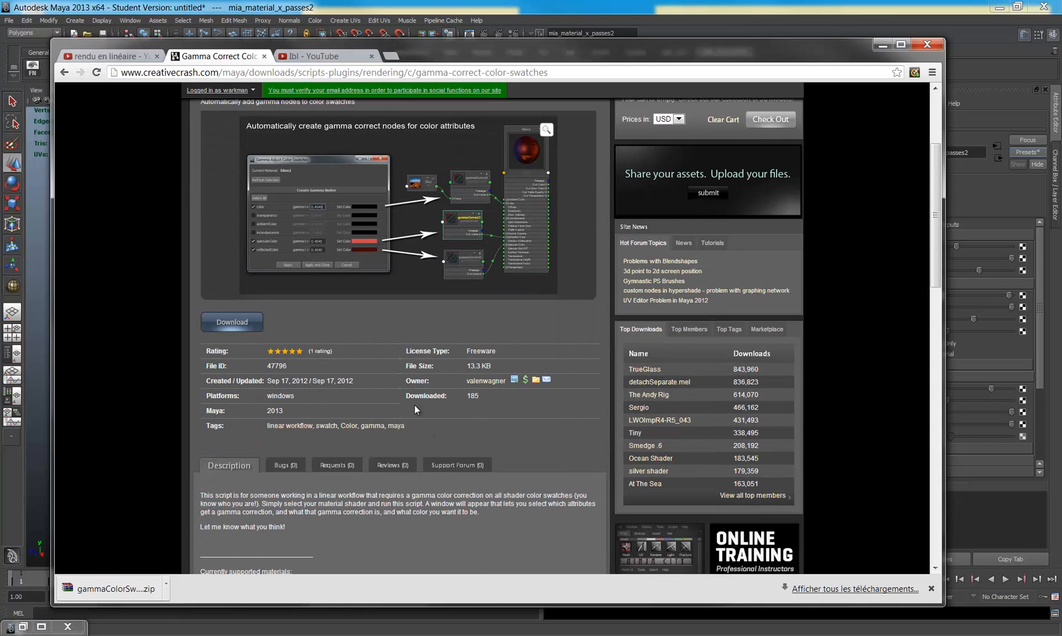
{"action": "left_click", "coordinate": [232, 327]}
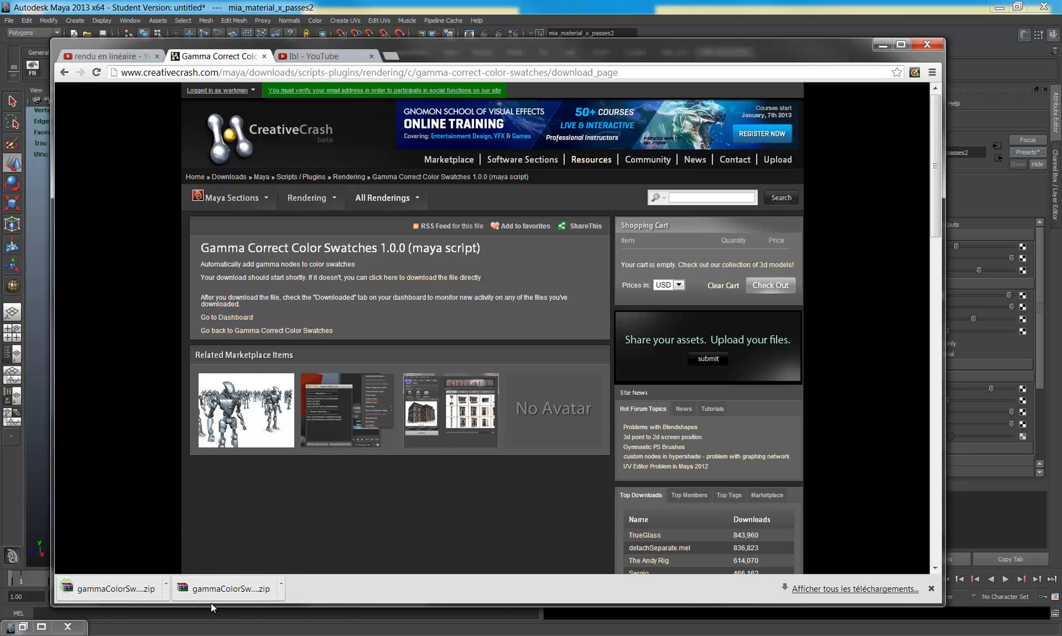
Open the downloaded gammaColorSwatch archive and extract its Maya script file to the desktop.
{"action": "left_click", "coordinate": [106, 589]}
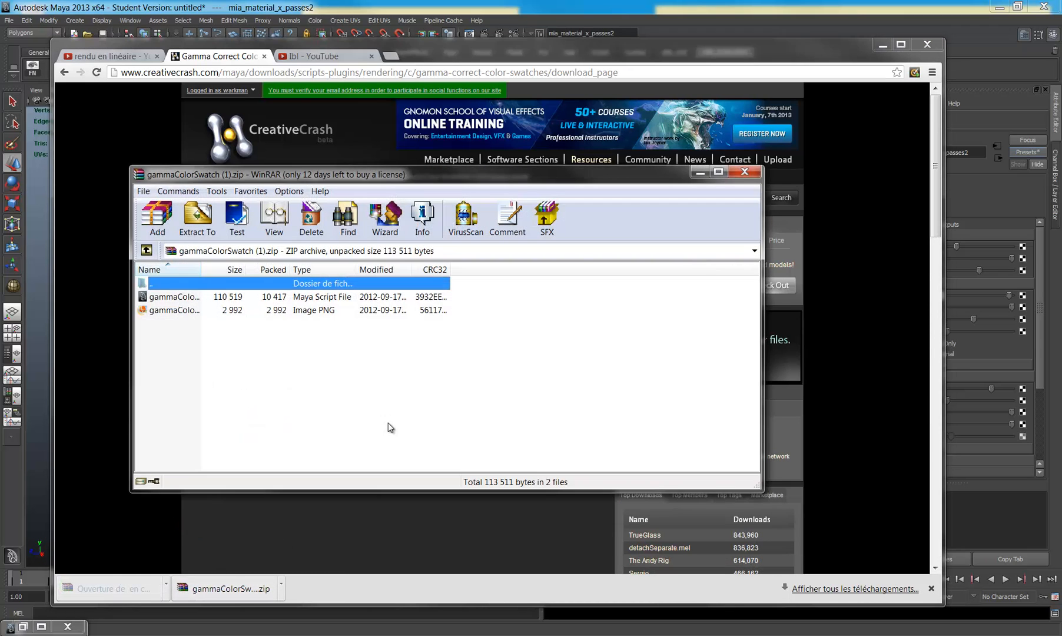
{"action": "left_click", "coordinate": [185, 310]}
{"action": "left_click", "coordinate": [1000, 7]}
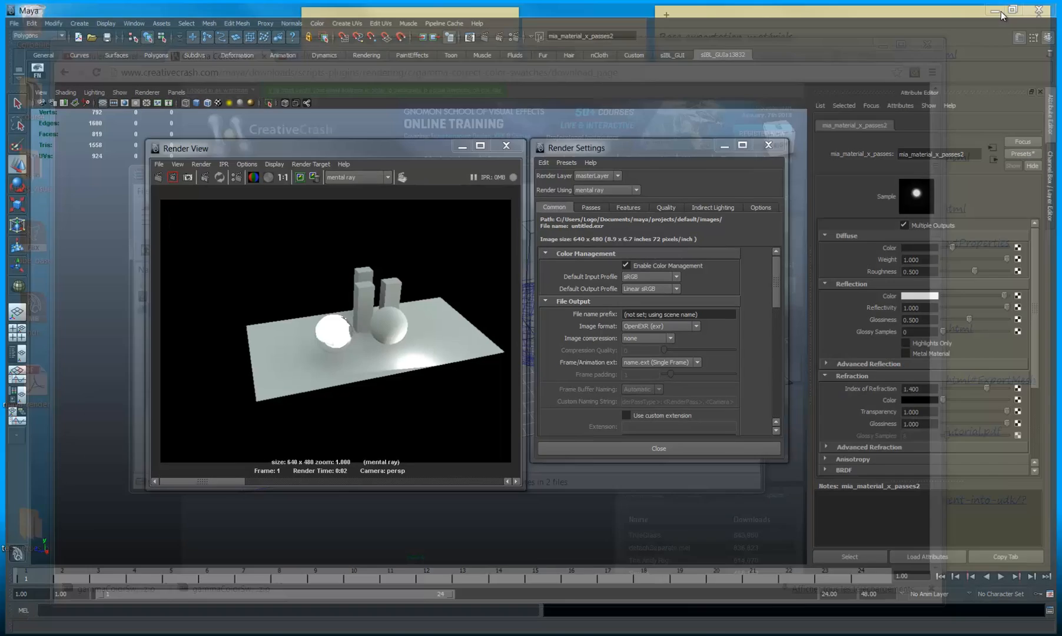
{"action": "left_click_drag", "start_coordinate": [165, 298], "coordinate": [120, 24]}
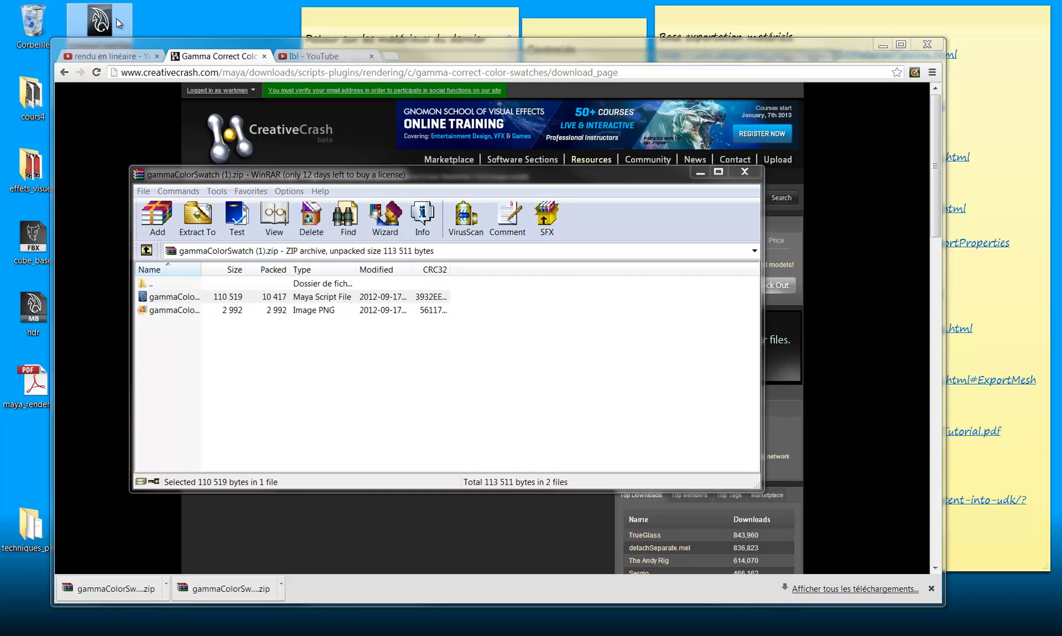
Minimize the archive and browser windows and return to Maya with the Hypershade minimized.
{"action": "left_click", "coordinate": [700, 171]}
{"action": "mouse_move", "coordinate": [648, 162]}
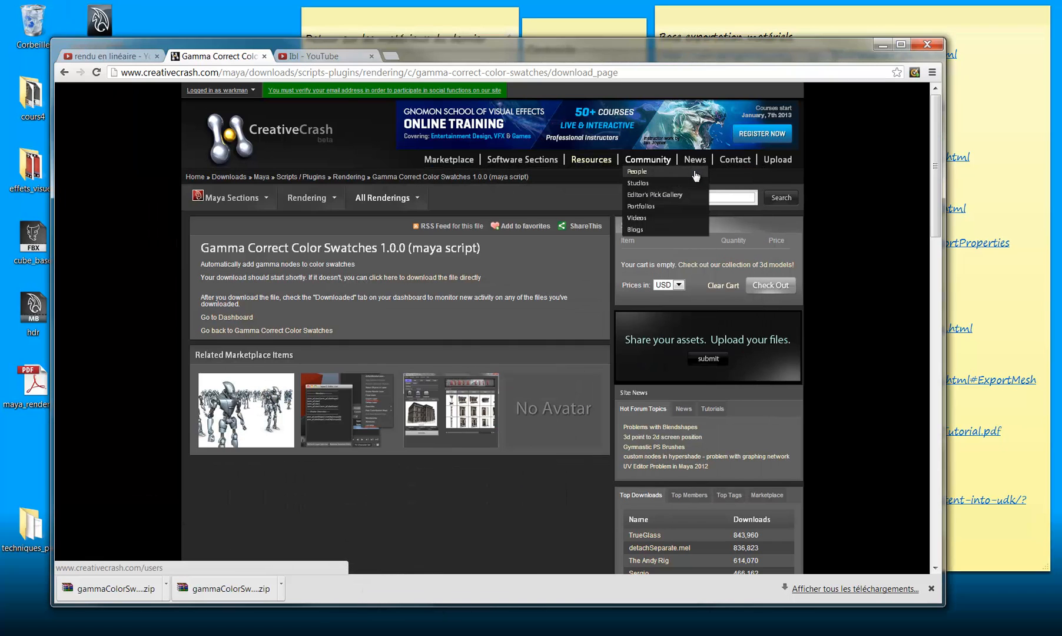
{"action": "left_click", "coordinate": [882, 45]}
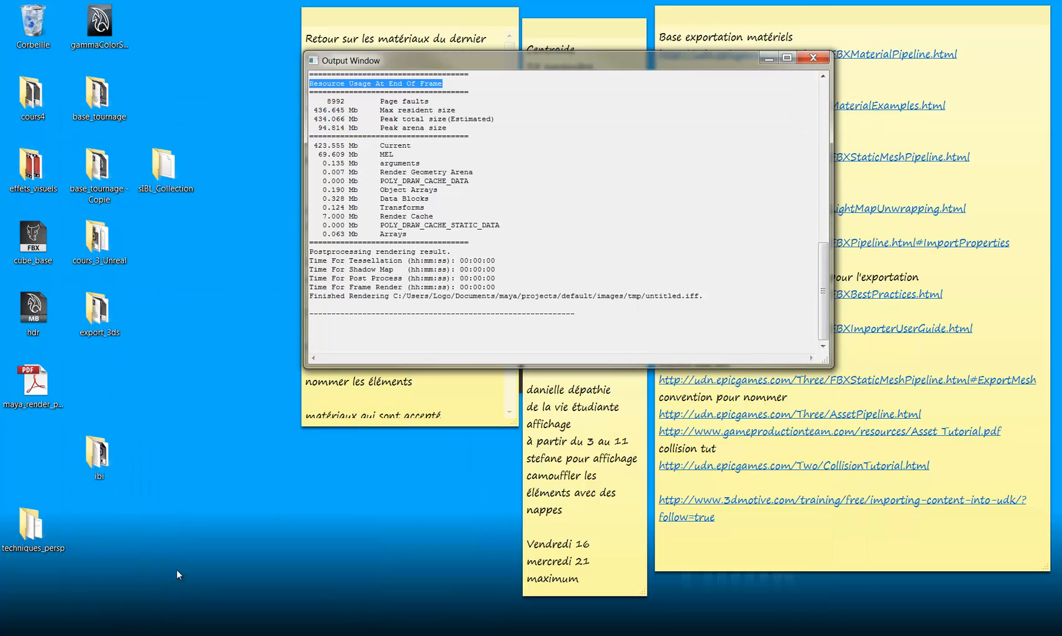
{"action": "left_click", "coordinate": [218, 596]}
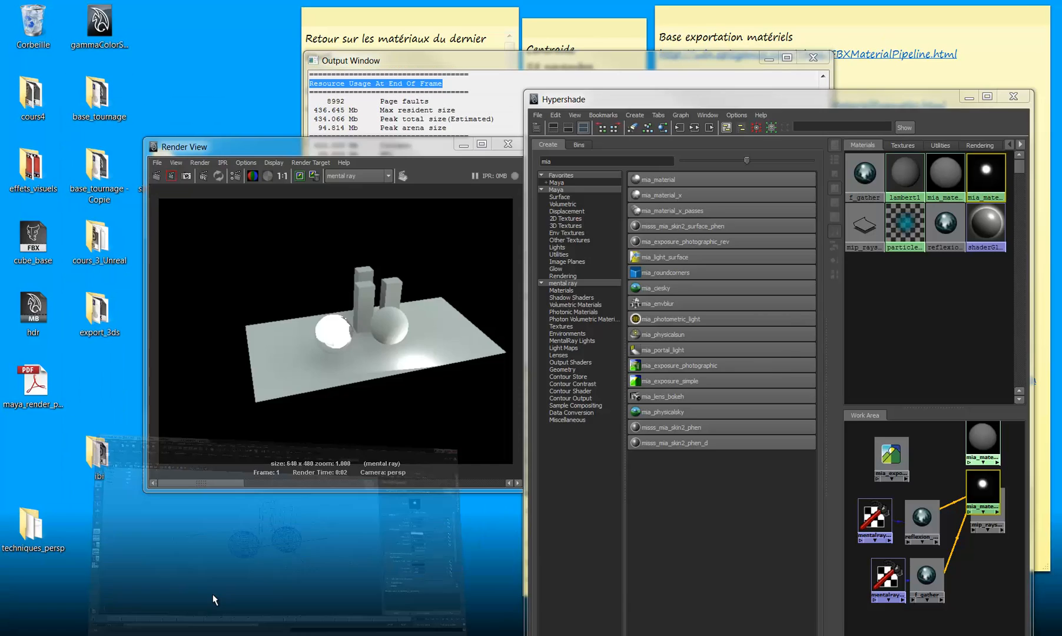
{"action": "left_click", "coordinate": [968, 98]}
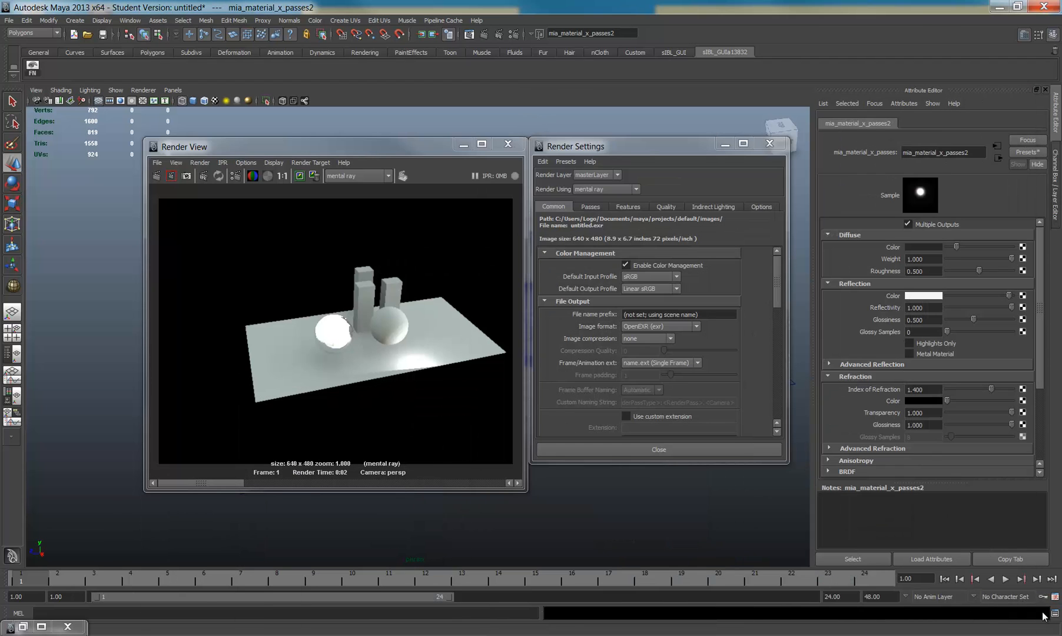
Open the Script Editor and clear its history.
{"action": "left_click", "coordinate": [1054, 613]}
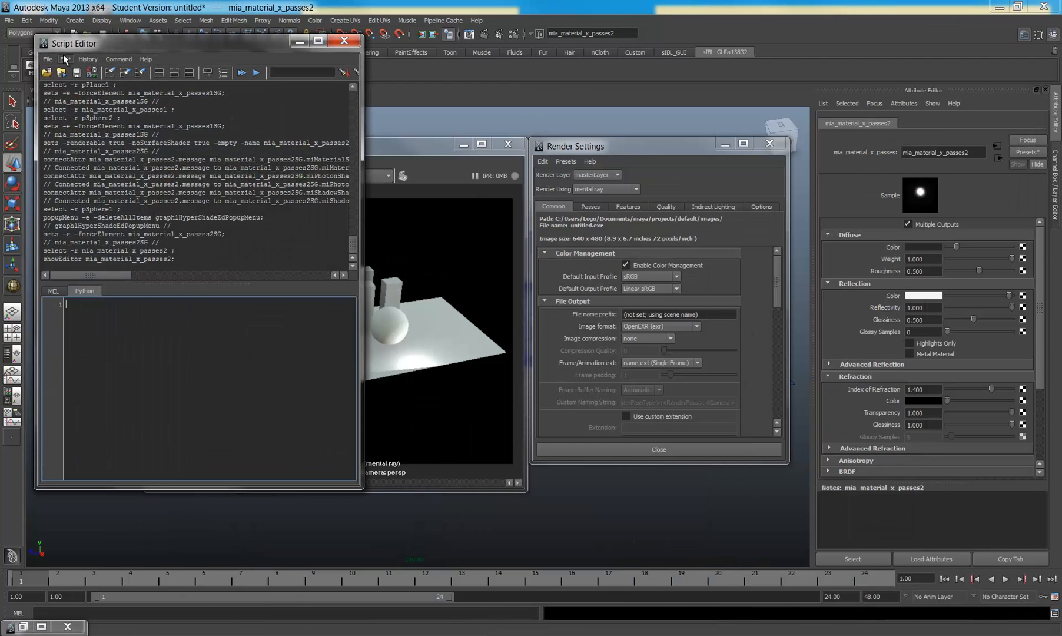
{"action": "left_click", "coordinate": [65, 59]}
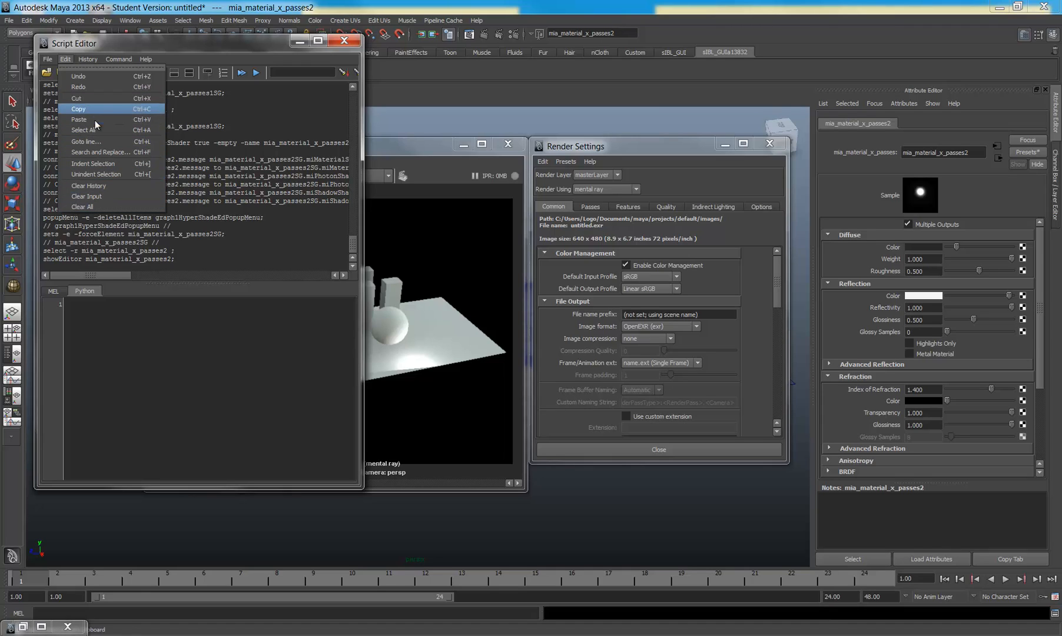
{"action": "left_click", "coordinate": [96, 185]}
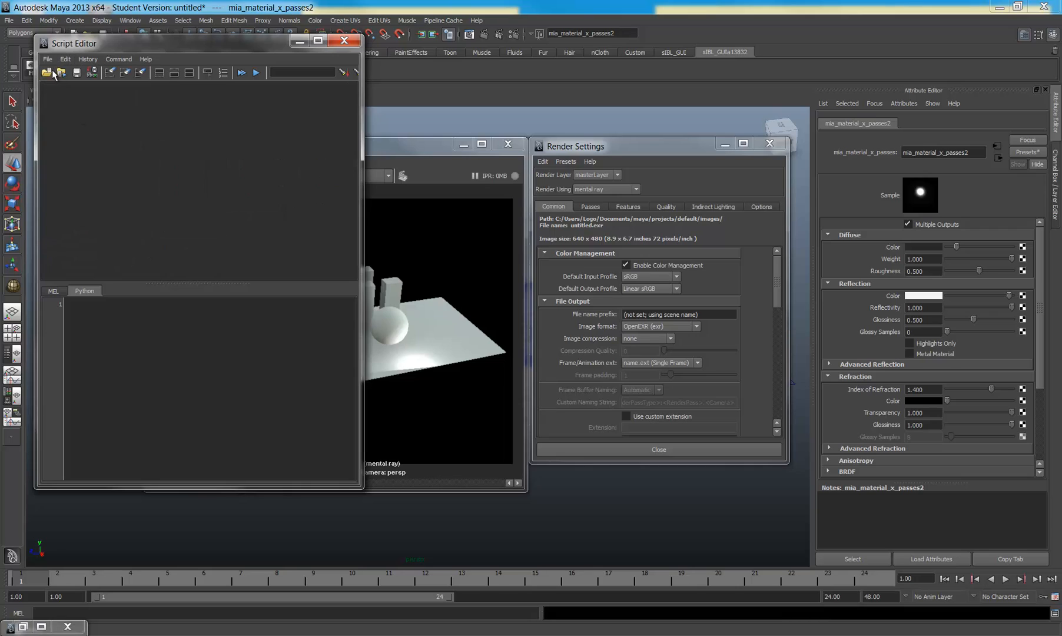
Source the MEL script gammaColorSwatch.mel from the desktop, showing Mel files instead of Python files.
{"action": "left_click", "coordinate": [49, 59]}
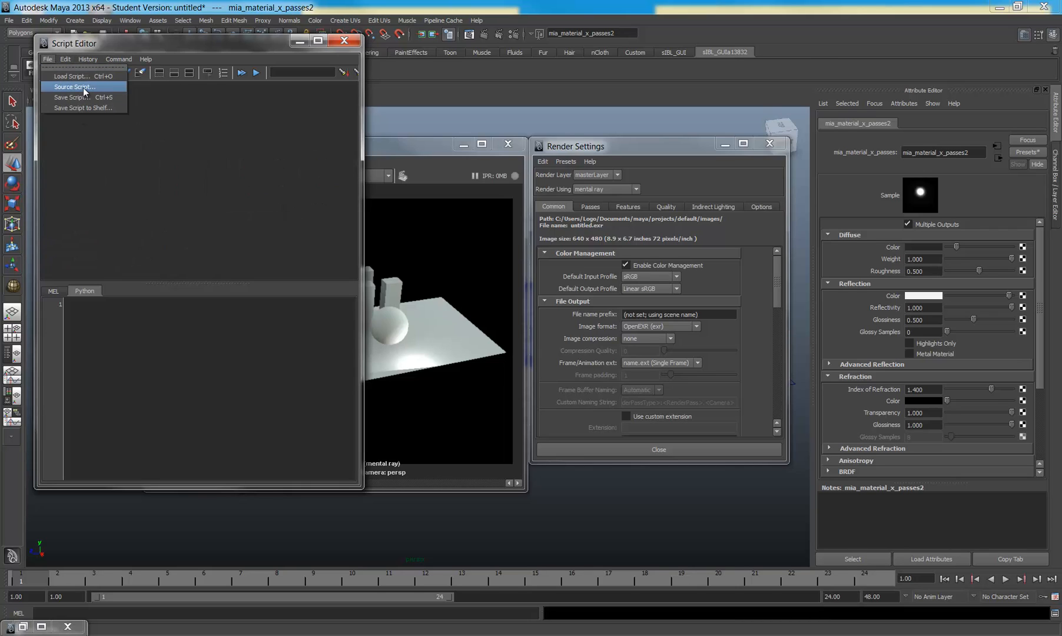
{"action": "left_click", "coordinate": [82, 94]}
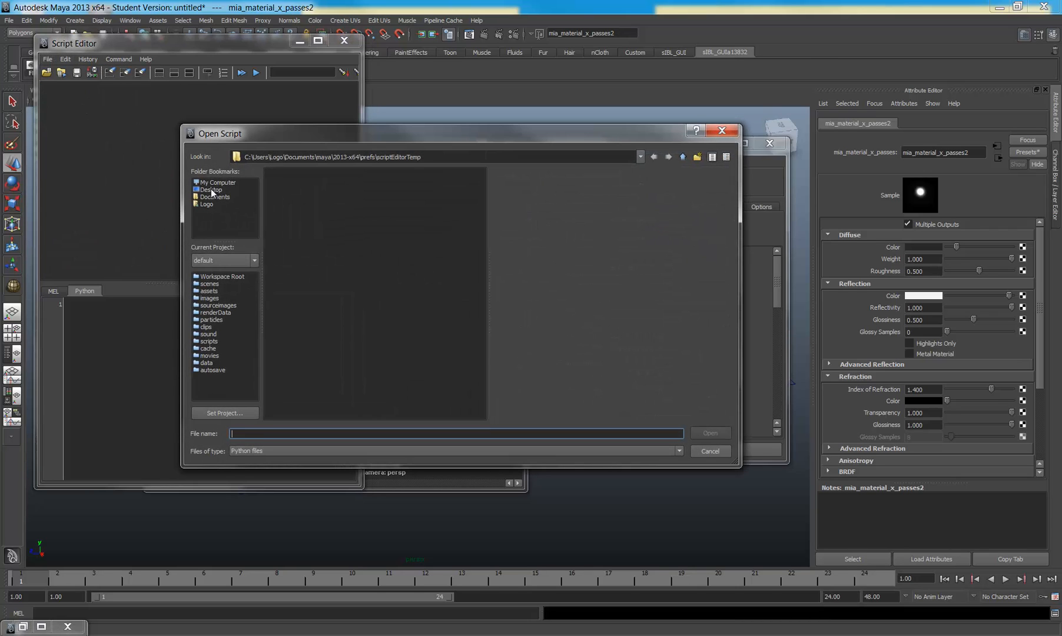
{"action": "left_click", "coordinate": [211, 189]}
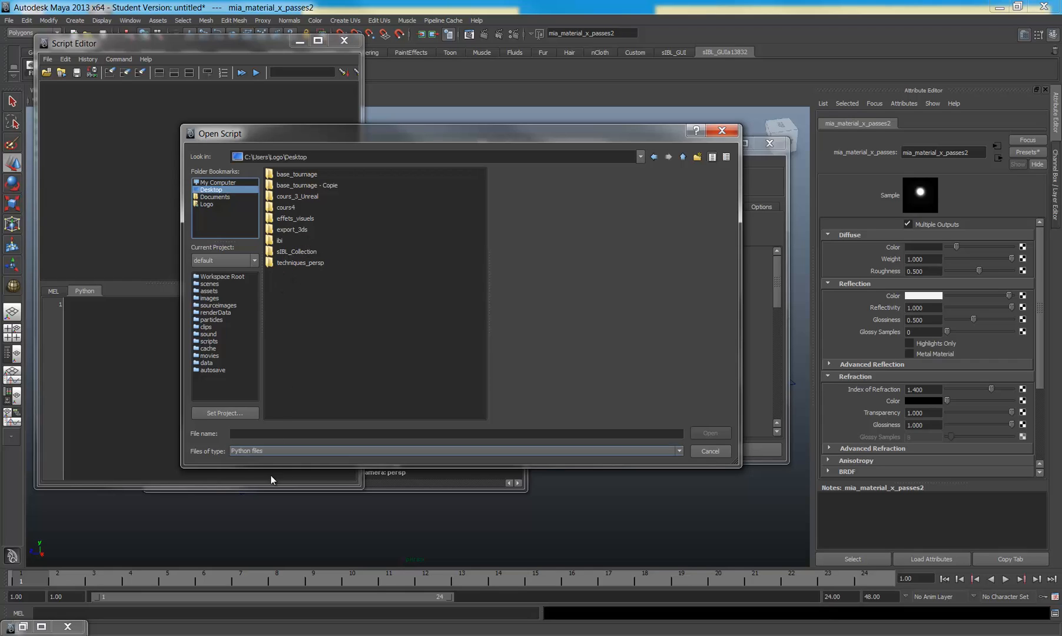
{"action": "left_click", "coordinate": [266, 453]}
{"action": "left_click", "coordinate": [256, 467]}
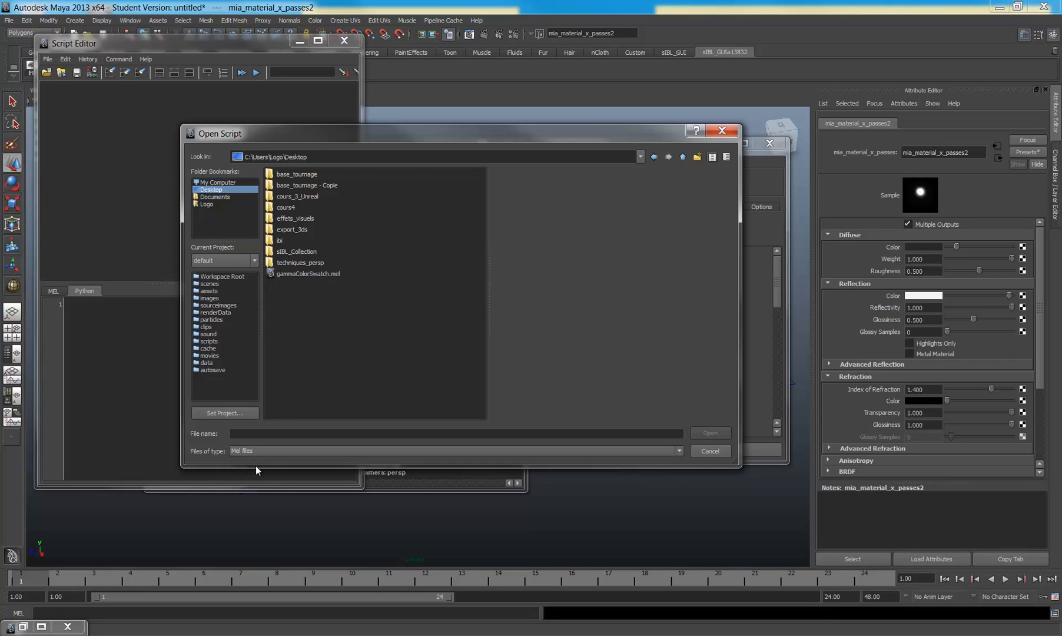
{"action": "left_click", "coordinate": [287, 274]}
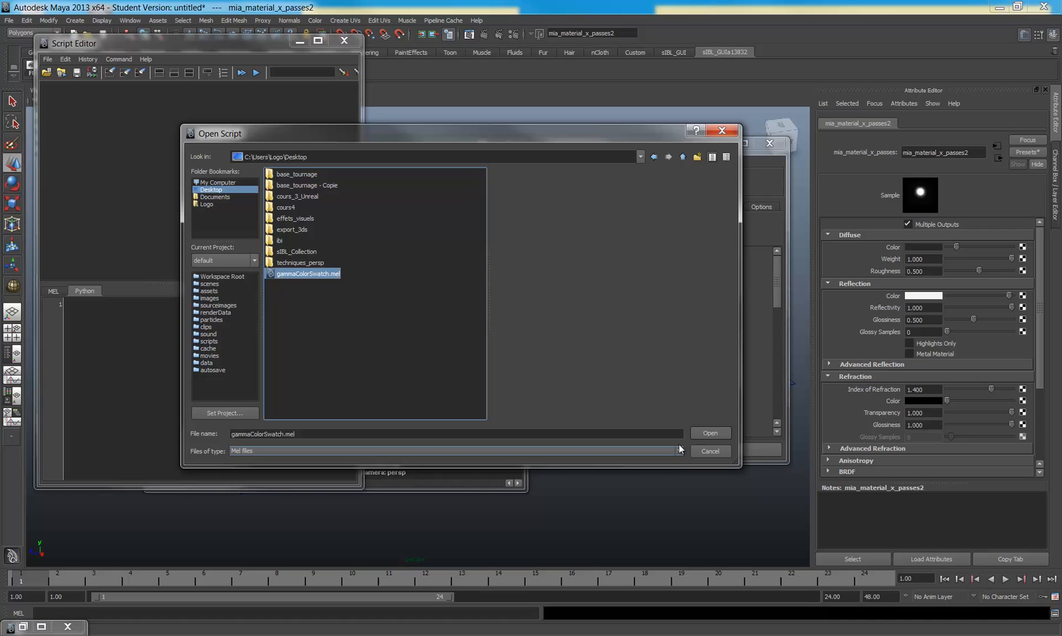
{"action": "left_click", "coordinate": [710, 433]}
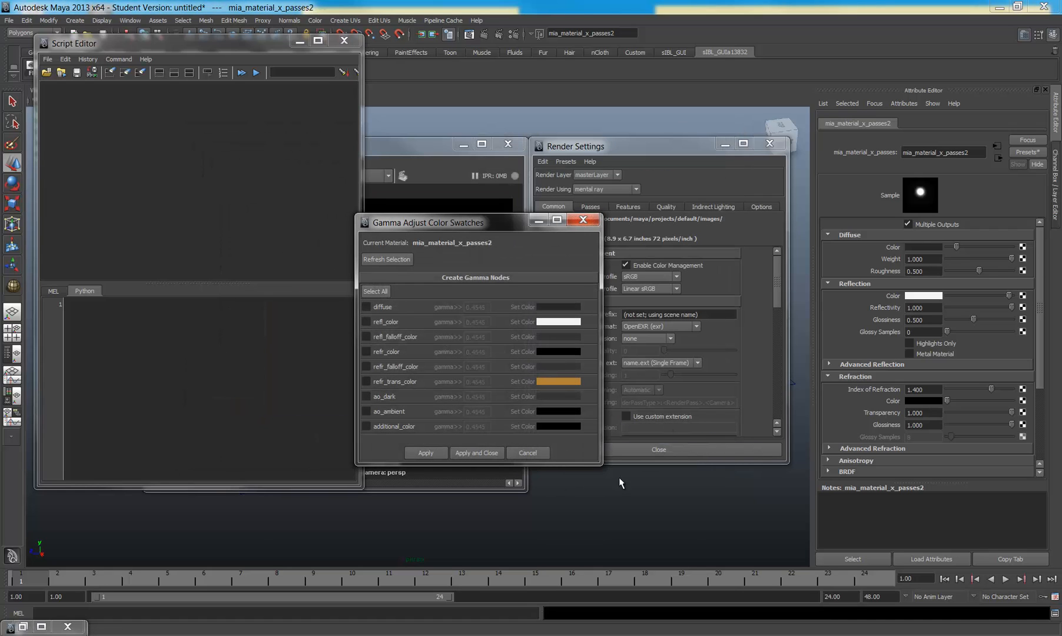
Select all color attributes of mia_material_x_passes2 for gamma node creation.
{"action": "left_click_drag", "start_coordinate": [472, 229], "coordinate": [692, 205]}
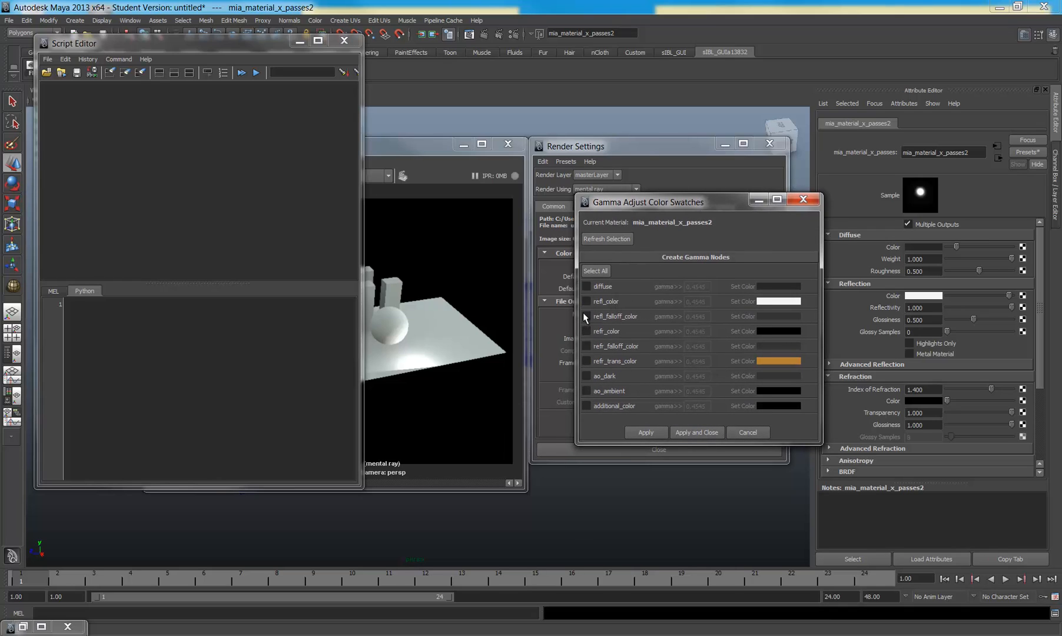
{"action": "left_click", "coordinate": [594, 271]}
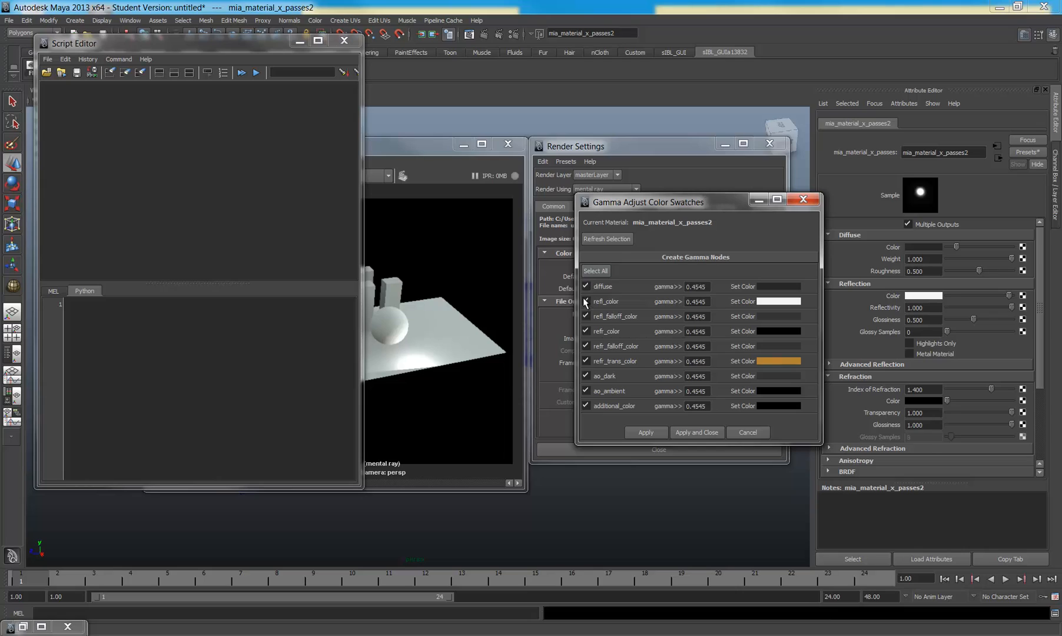
{"action": "left_click", "coordinate": [585, 373]}
{"action": "left_click_drag", "start_coordinate": [713, 203], "coordinate": [651, 204]}
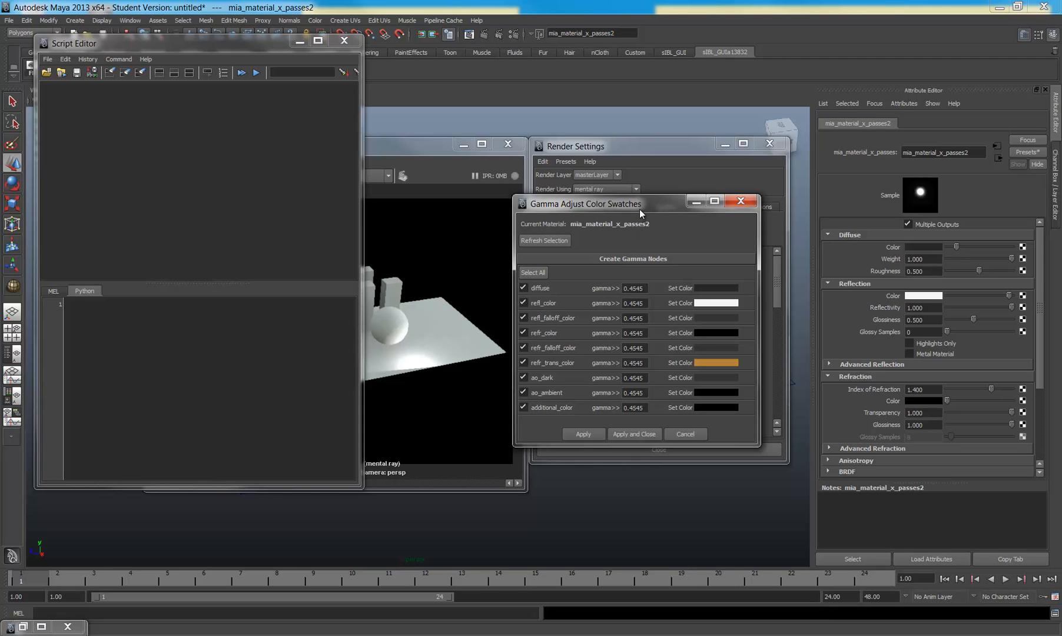
{"action": "left_click_drag", "start_coordinate": [640, 209], "coordinate": [701, 209]}
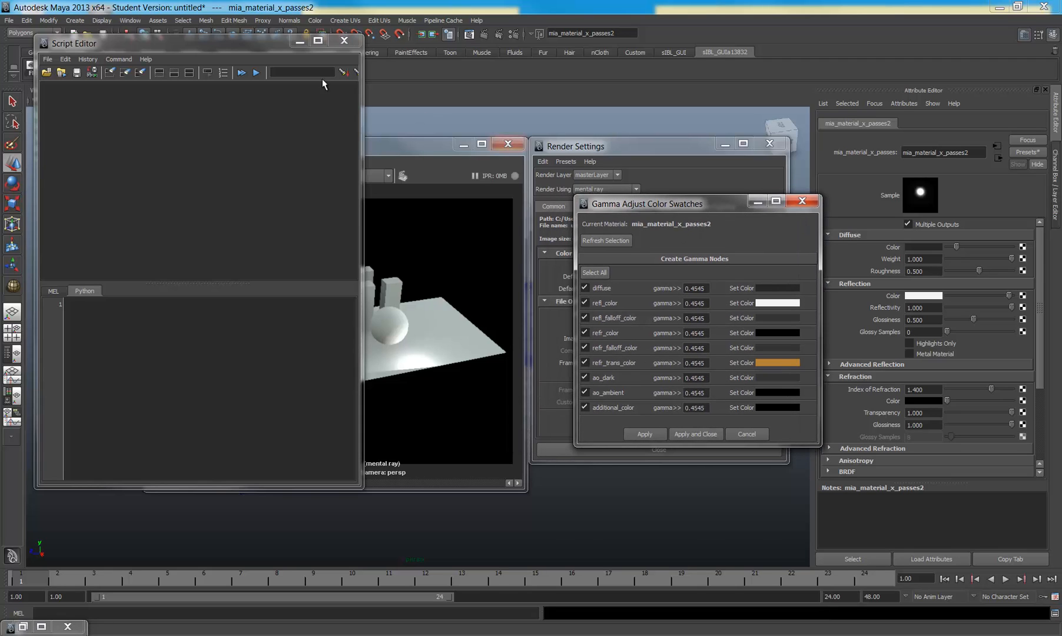
Replace the Script Editor with the Hypershade beside the gamma window and move the mia_material_x_passes2 node clear of its neighbours.
{"action": "left_click", "coordinate": [345, 42]}
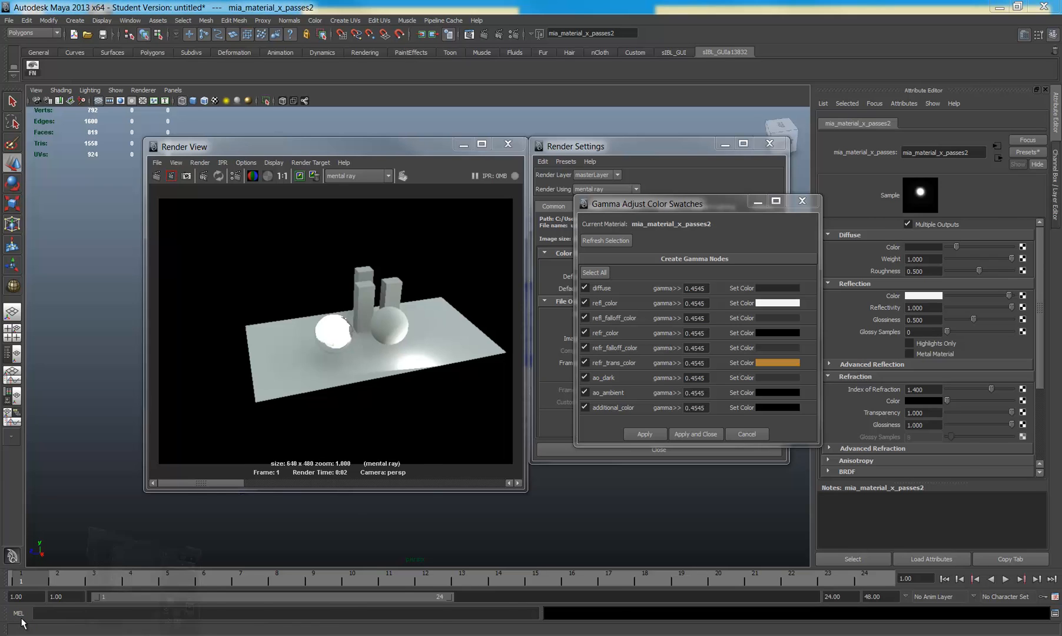
{"action": "left_click", "coordinate": [21, 623]}
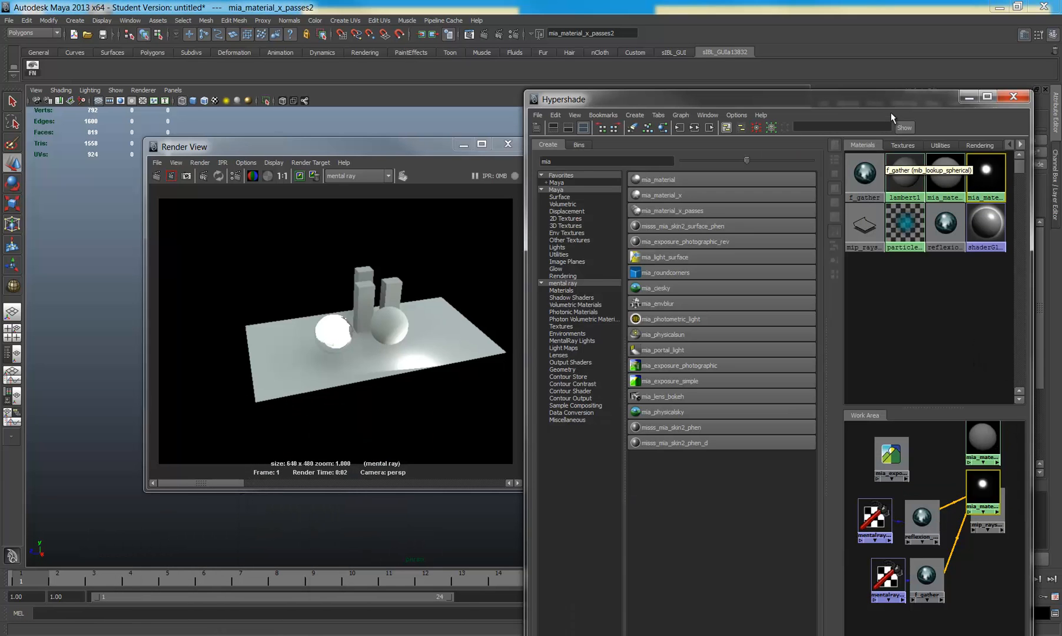
{"action": "left_click_drag", "start_coordinate": [902, 101], "coordinate": [407, 42]}
{"action": "left_click_drag", "start_coordinate": [483, 430], "coordinate": [438, 389]}
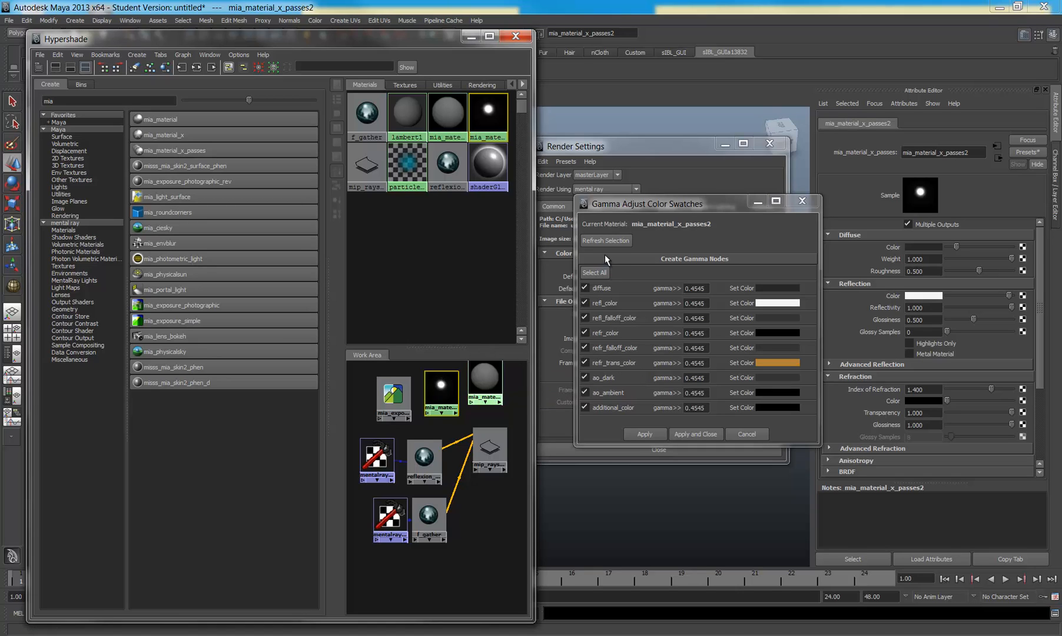
Load mia_material_x_passes1 as the current material for gamma adjustment and select all its color attributes.
{"action": "left_click", "coordinate": [491, 376]}
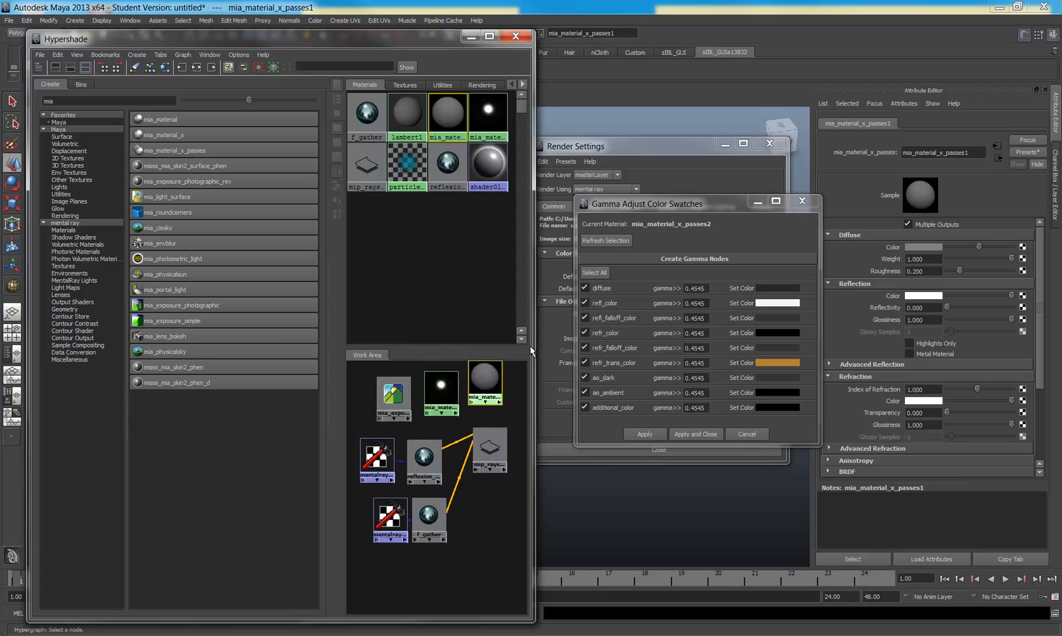
{"action": "left_click", "coordinate": [598, 241]}
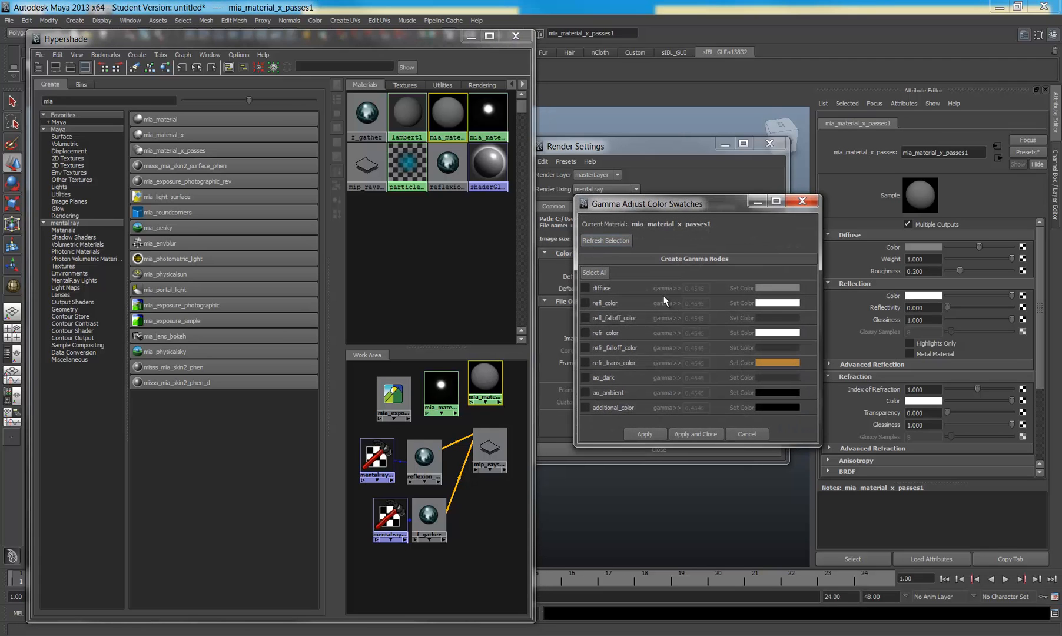
{"action": "left_click", "coordinate": [591, 273]}
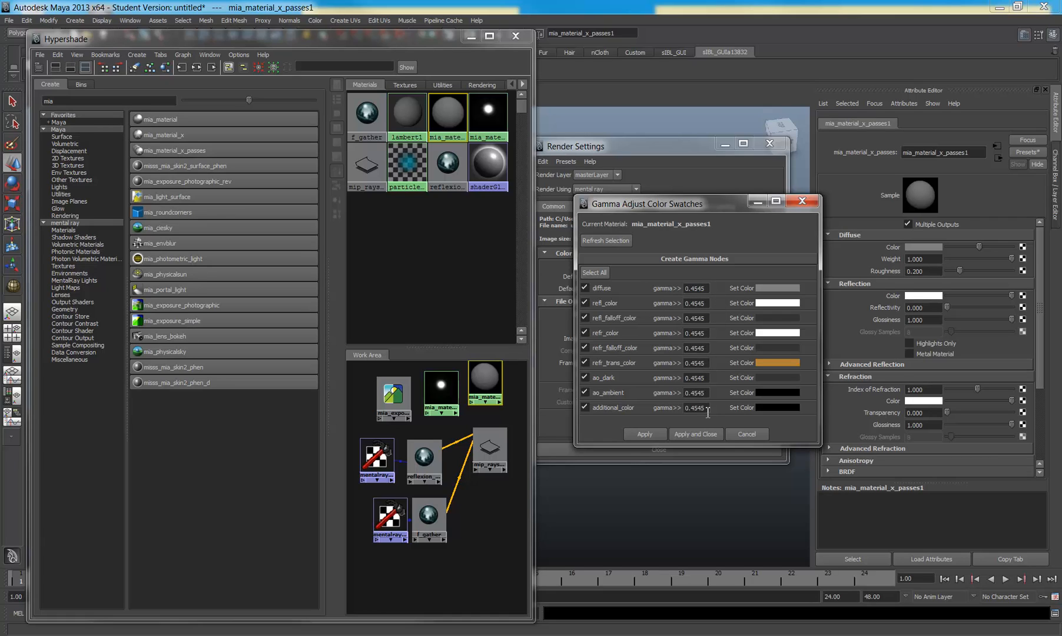
Set the gamma of all nine color attributes to 1 and apply to create the gamma nodes.
{"action": "left_click_drag", "start_coordinate": [709, 408], "coordinate": [681, 377]}
{"action": "left_click_drag", "start_coordinate": [706, 288], "coordinate": [648, 293]}
{"action": "type", "text": "1"}
{"action": "key", "text": "Tab"}
{"action": "type", "text": "1"}
{"action": "key", "text": "Tab"}
{"action": "type", "text": "1"}
{"action": "key", "text": "Tab"}
{"action": "type", "text": "1\t1"}
{"action": "key", "text": "Tab"}
{"action": "type", "text": "1"}
{"action": "key", "text": "Tab"}
{"action": "type", "text": "1"}
{"action": "key", "text": "Tab"}
{"action": "type", "text": "1"}
{"action": "key", "text": "Tab"}
{"action": "type", "text": "1"}
{"action": "left_click", "coordinate": [654, 434]}
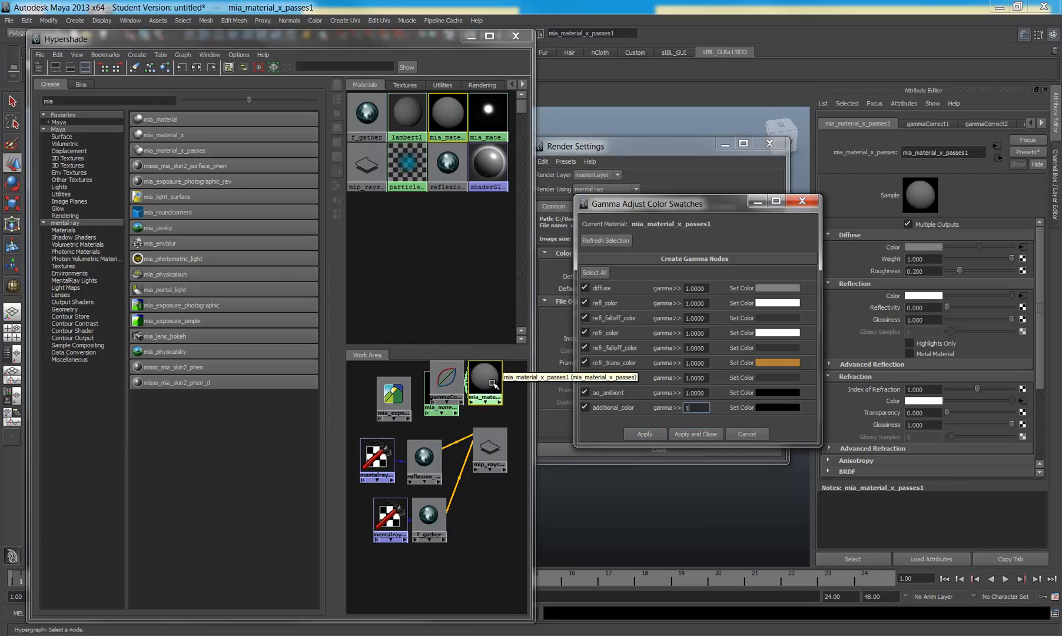
Move the stacked gammaCorrect nodes apart and up, away from the two mia_material_x_passes nodes in the work area.
{"action": "left_click_drag", "start_coordinate": [494, 384], "coordinate": [448, 374]}
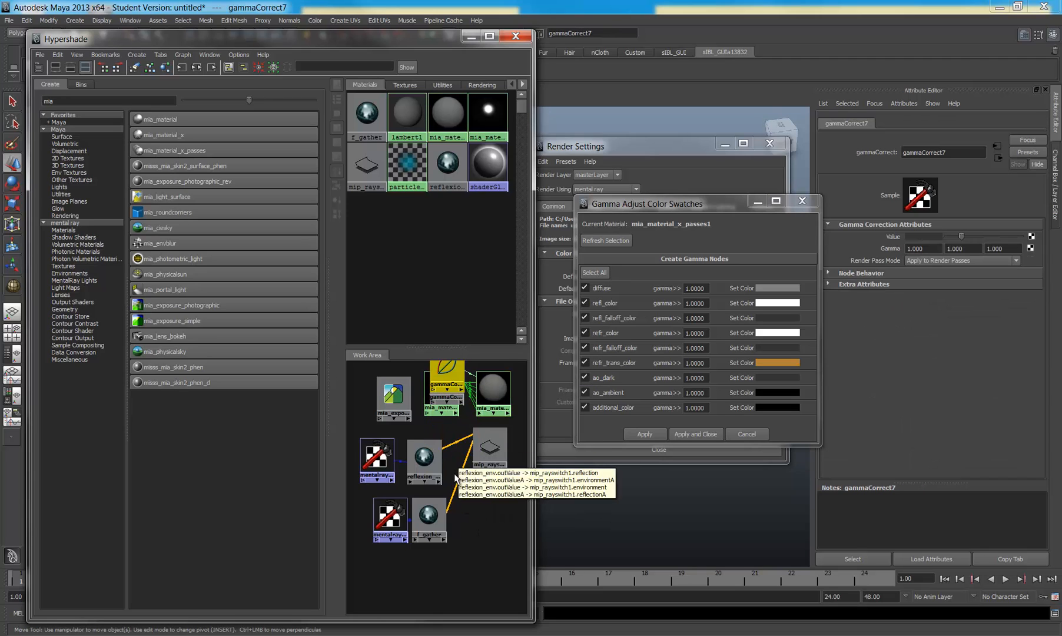
{"action": "middle_click_drag", "start_coordinate": [460, 487], "coordinate": [463, 529], "text": "alt"}
{"action": "right_click_drag", "start_coordinate": [464, 529], "coordinate": [451, 436], "text": "alt"}
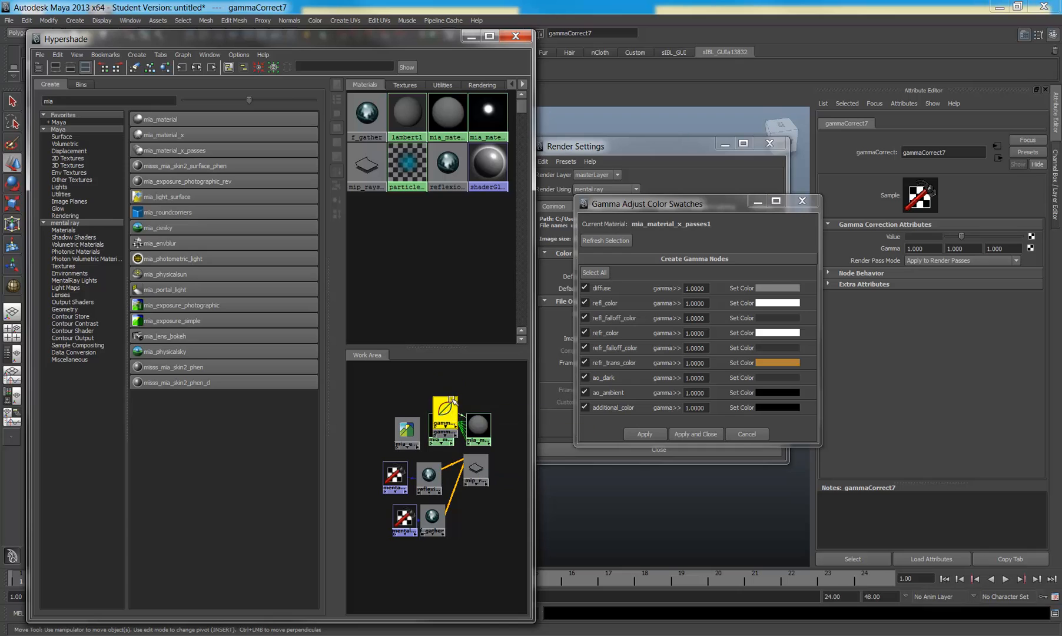
{"action": "left_click_drag", "start_coordinate": [447, 408], "coordinate": [470, 390]}
{"action": "left_click", "coordinate": [443, 418]}
{"action": "left_click", "coordinate": [440, 417]}
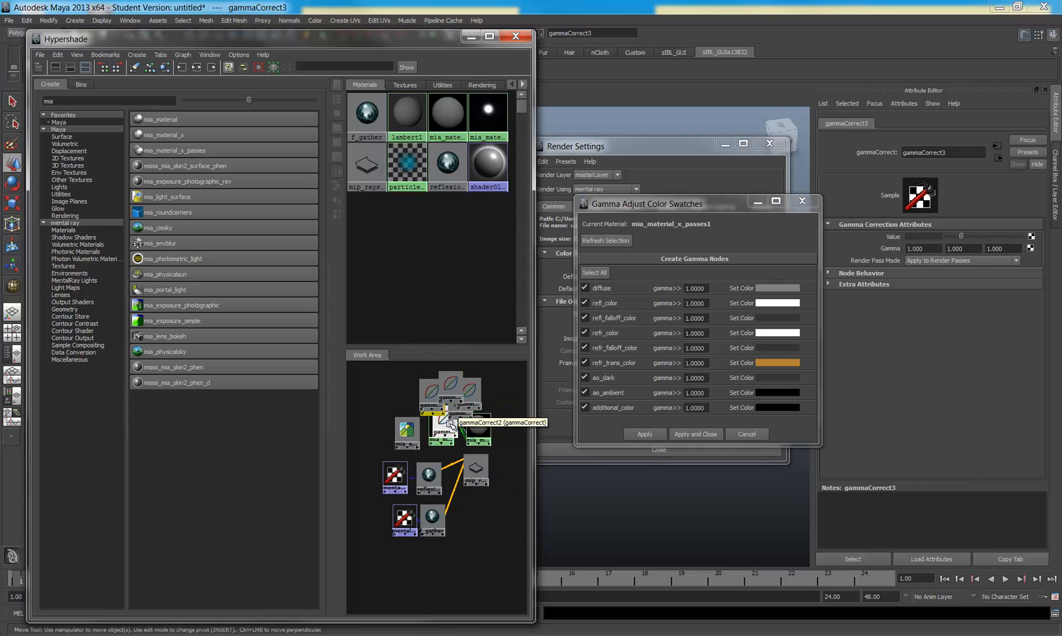
{"action": "left_click", "coordinate": [442, 417]}
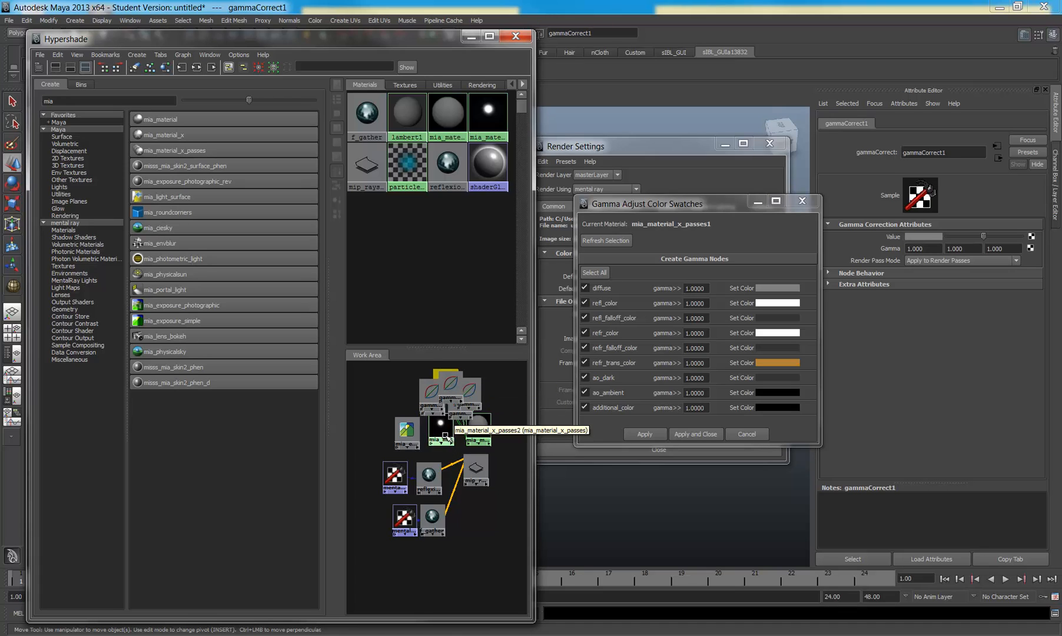
Move the exposure and mia_material_x_passes2 nodes clear of the gamma nodes, and load mia_material_x_passes2 for gamma adjustment with all color attributes selected.
{"action": "left_click_drag", "start_coordinate": [406, 429], "coordinate": [368, 425]}
{"action": "left_click_drag", "start_coordinate": [437, 425], "coordinate": [404, 425]}
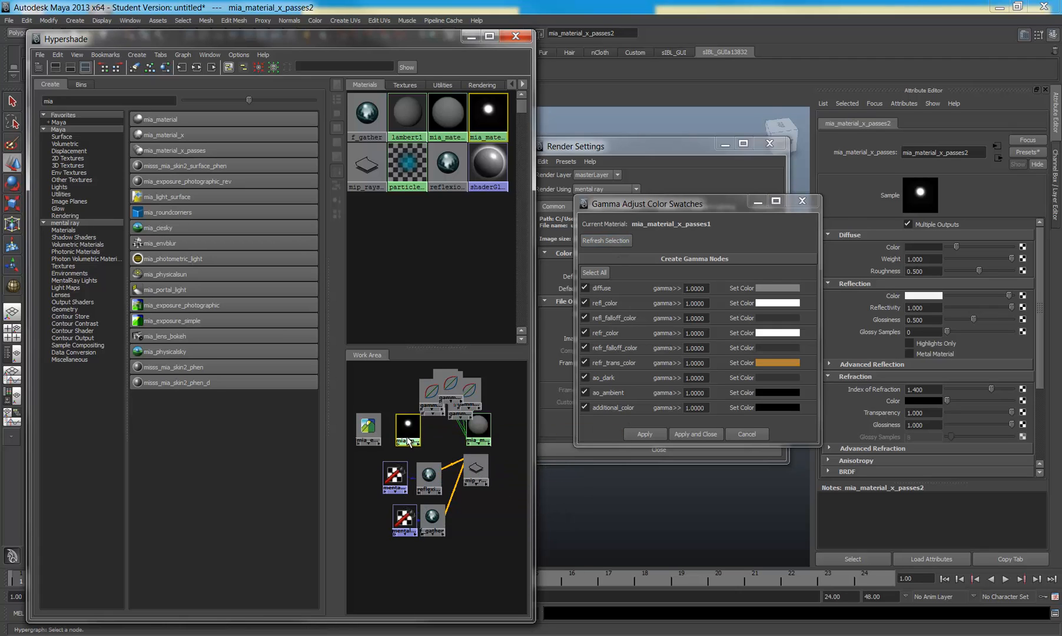
{"action": "left_click", "coordinate": [610, 241]}
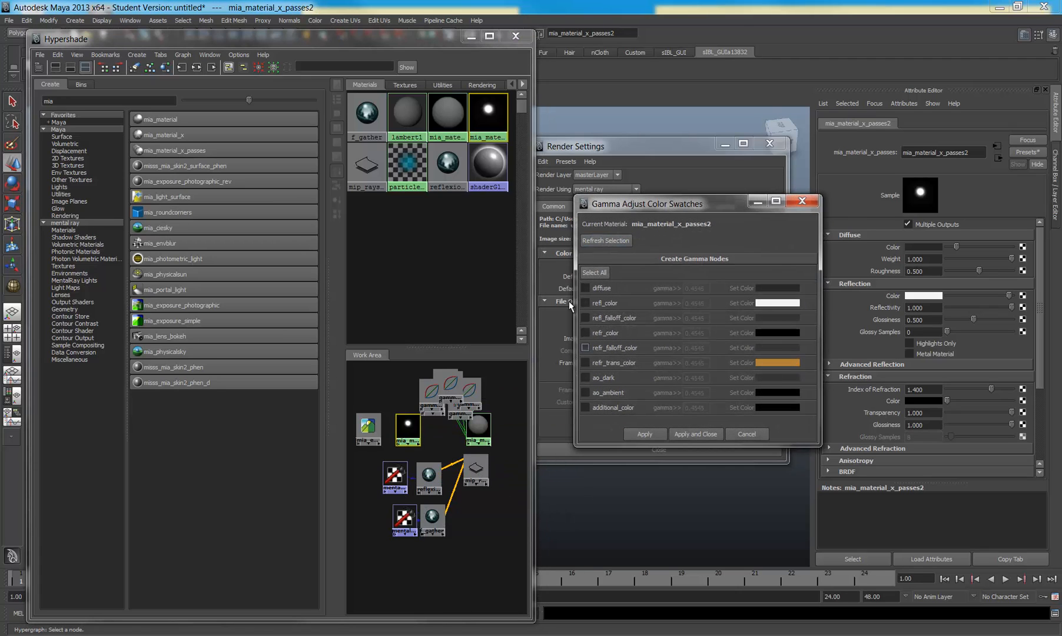
{"action": "left_click", "coordinate": [591, 272]}
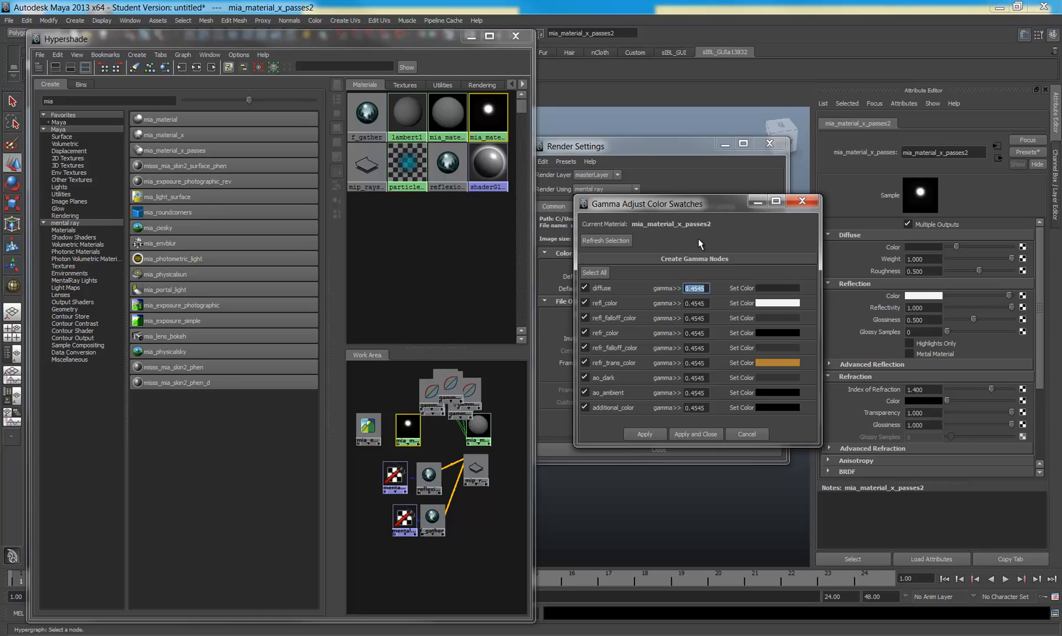
Set the gamma of all nine color attributes of mia_material_x_passes2 to 1 and apply to create the gamma nodes.
{"action": "type", "text": "1"}
{"action": "key", "text": "Tab"}
{"action": "type", "text": "1"}
{"action": "key", "text": "Tab"}
{"action": "type", "text": "1"}
{"action": "key", "text": "Tab"}
{"action": "type", "text": "11"}
{"action": "key", "text": "Tab"}
{"action": "type", "text": "1"}
{"action": "key", "text": "Tab"}
{"action": "type", "text": "1"}
{"action": "double_click", "coordinate": [696, 333]}
{"action": "type", "text": "10"}
{"action": "key", "text": "Tab"}
{"action": "type", "text": "1"}
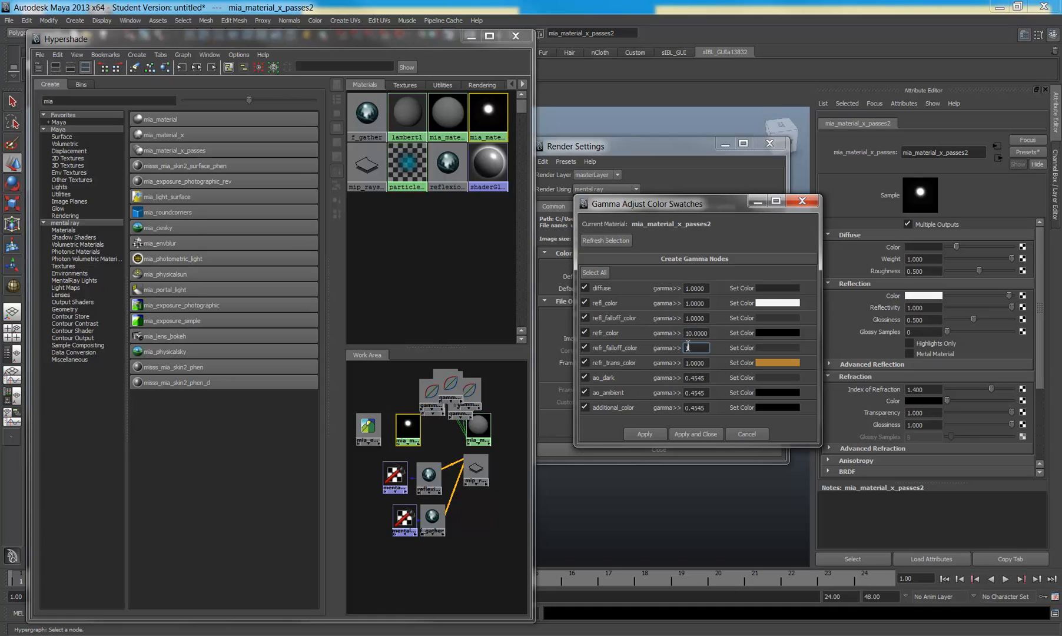
{"action": "double_click", "coordinate": [703, 333]}
{"action": "type", "text": "1"}
{"action": "key", "text": "Tab"}
{"action": "type", "text": "1"}
{"action": "key", "text": "Tab"}
{"action": "type", "text": "1"}
{"action": "key", "text": "Tab"}
{"action": "type", "text": "1"}
{"action": "key", "text": "Tab"}
{"action": "type", "text": "1"}
{"action": "key", "text": "Tab"}
{"action": "type", "text": "1"}
{"action": "key", "text": "Tab"}
{"action": "left_click", "coordinate": [634, 434]}
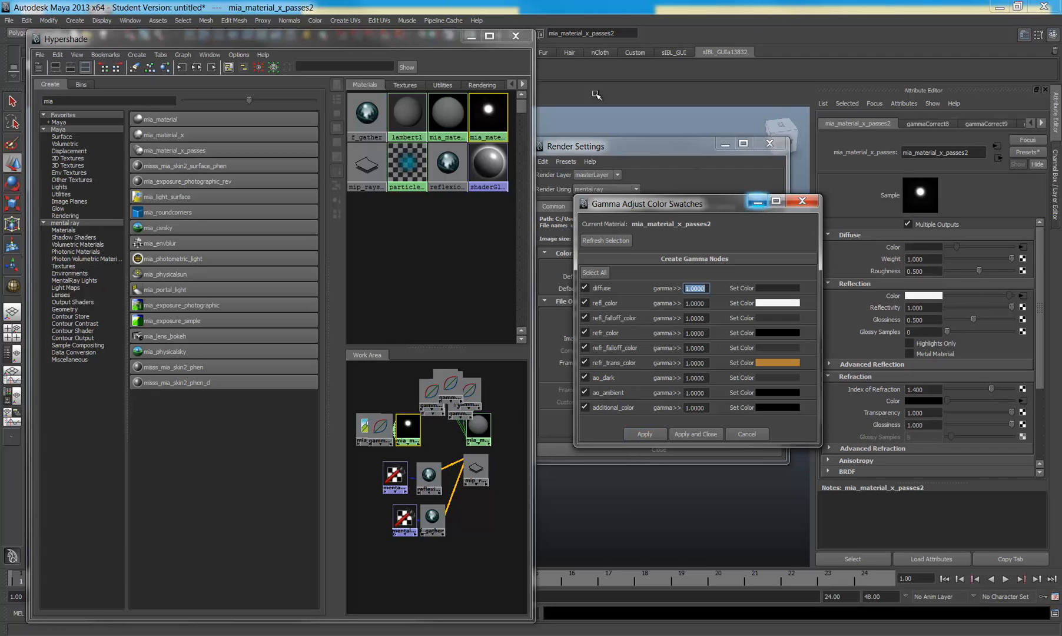
Minimize the gamma window and the Hypershade, and render the current frame with mental ray in the Render View.
{"action": "left_click_drag", "start_coordinate": [414, 36], "coordinate": [411, 43]}
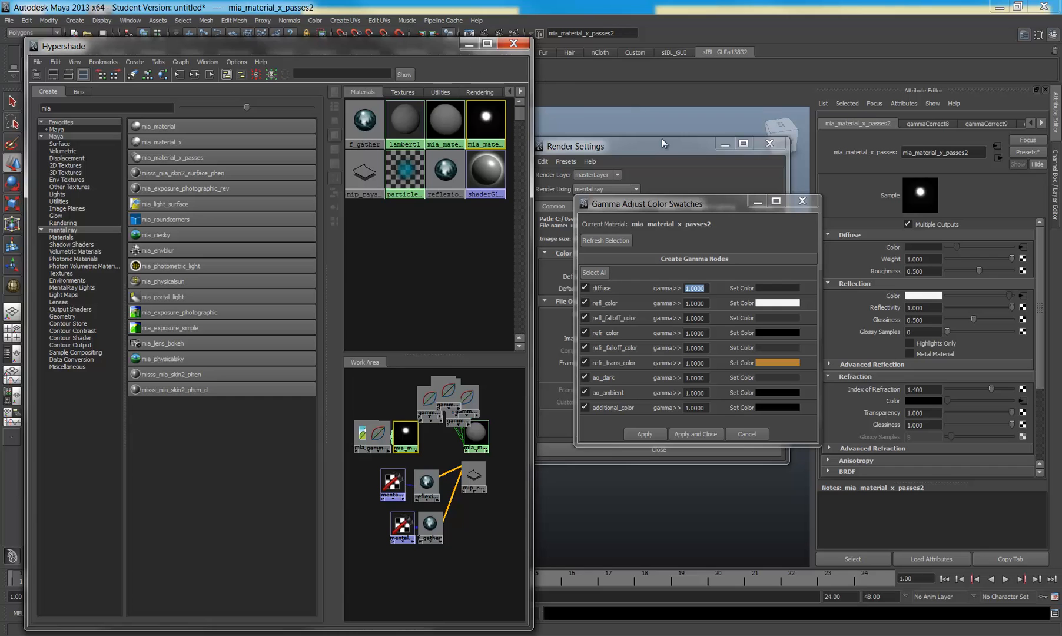
{"action": "left_click", "coordinate": [758, 202]}
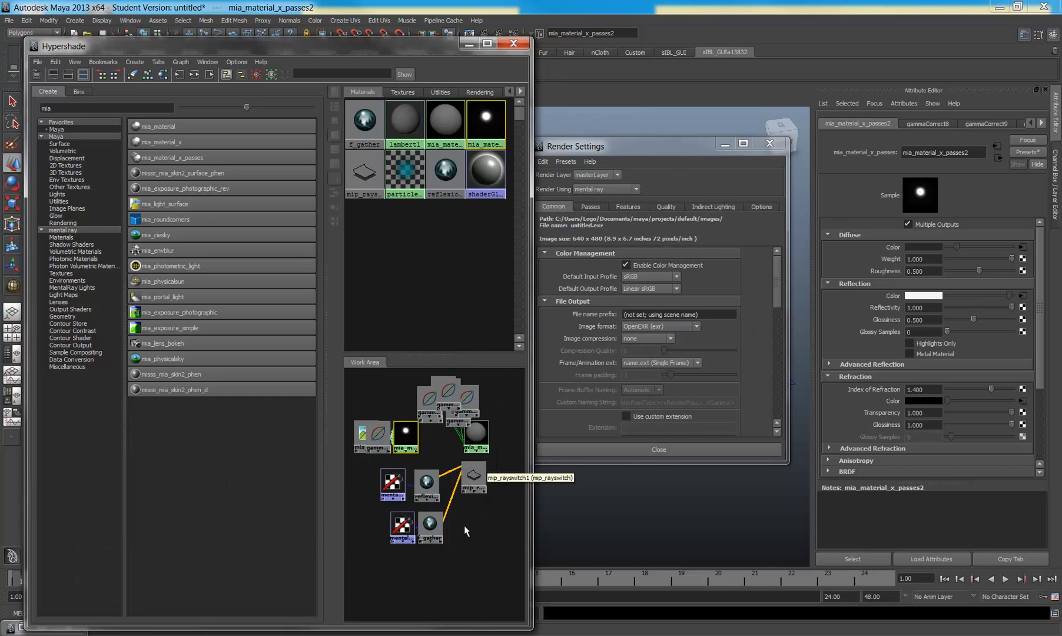
{"action": "left_click", "coordinate": [468, 44]}
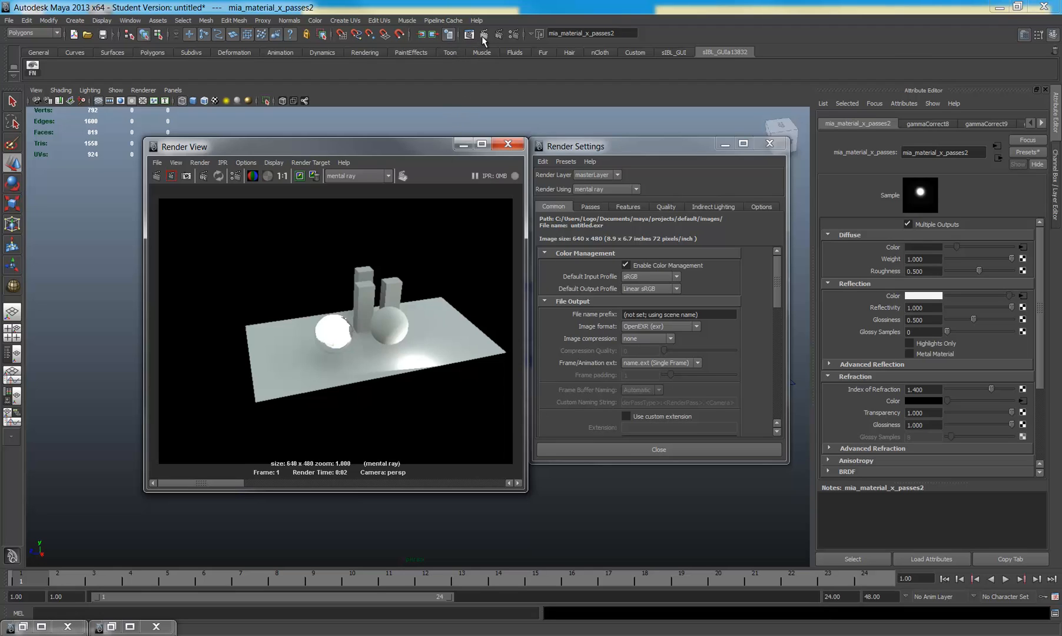
{"action": "left_click", "coordinate": [482, 36]}
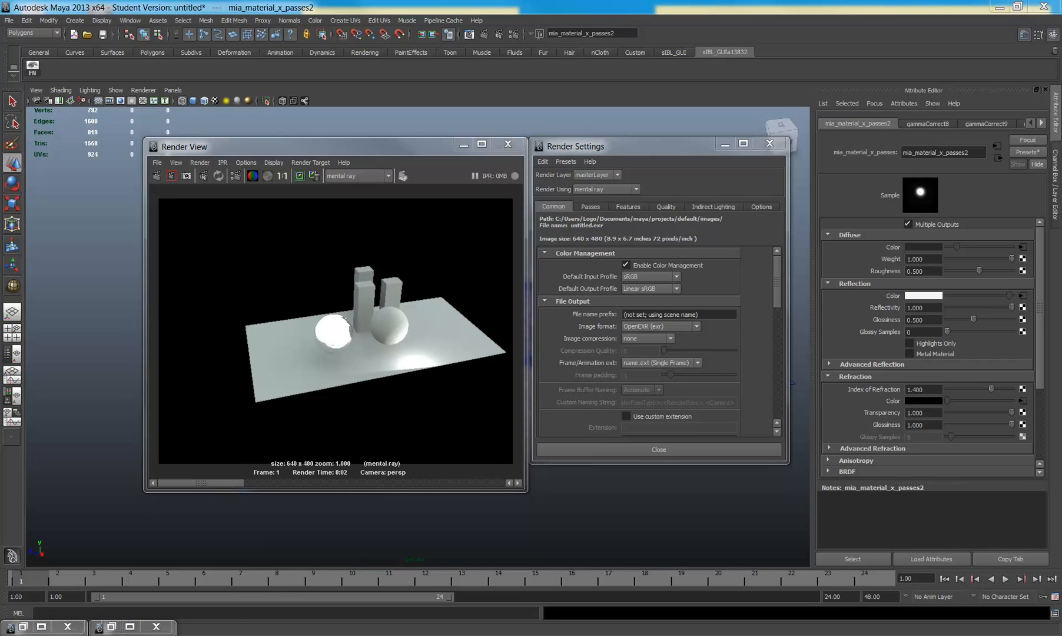
{"action": "mouse_move", "coordinate": [290, 633]}
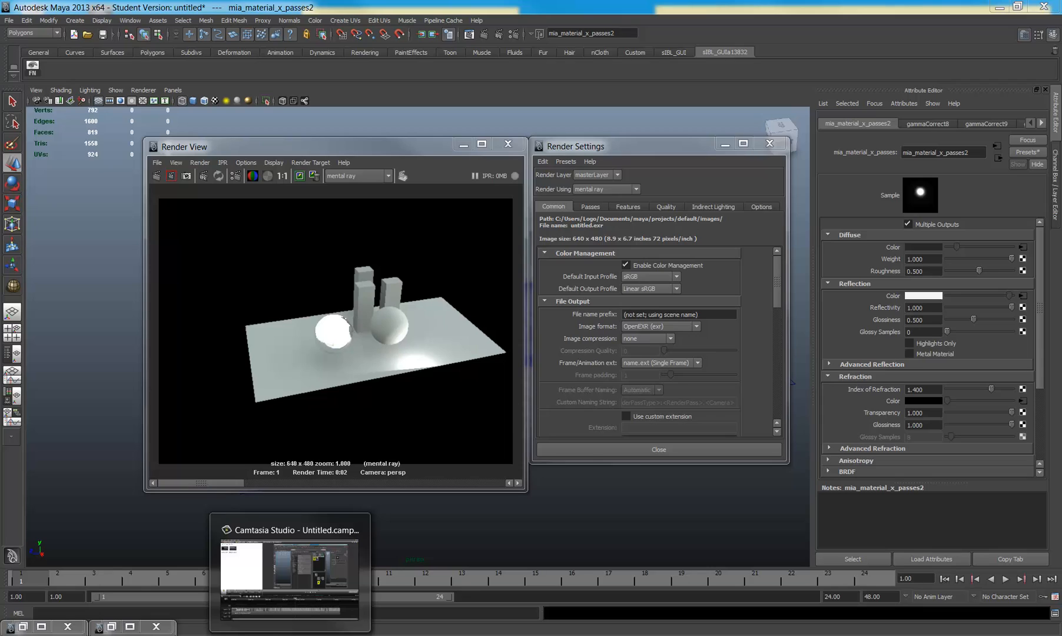
{"action": "mouse_move", "coordinate": [328, 634]}
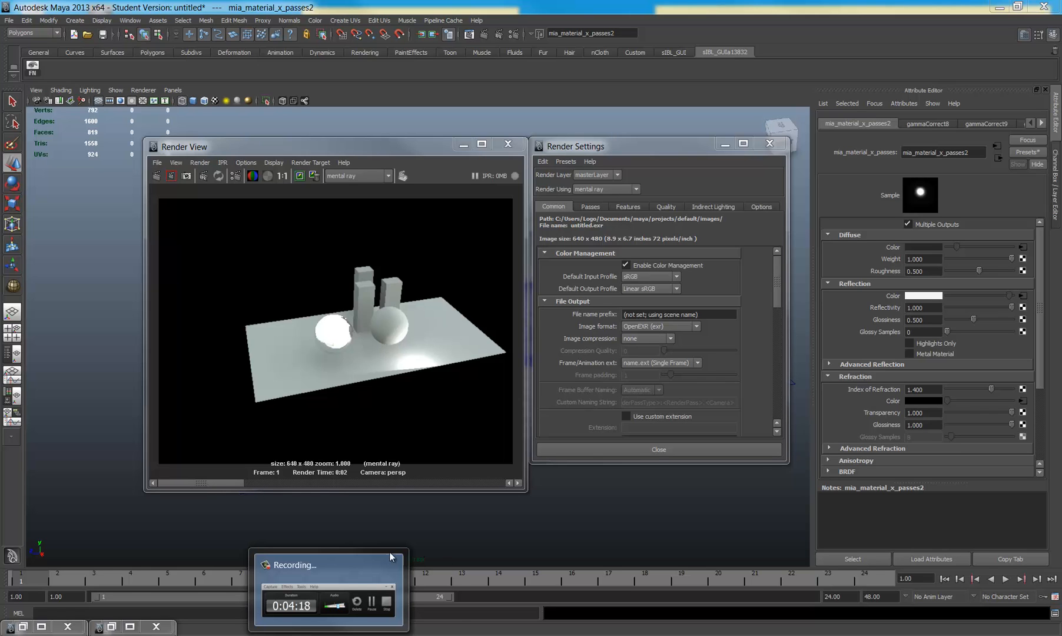
{"action": "mouse_move", "coordinate": [382, 608]}
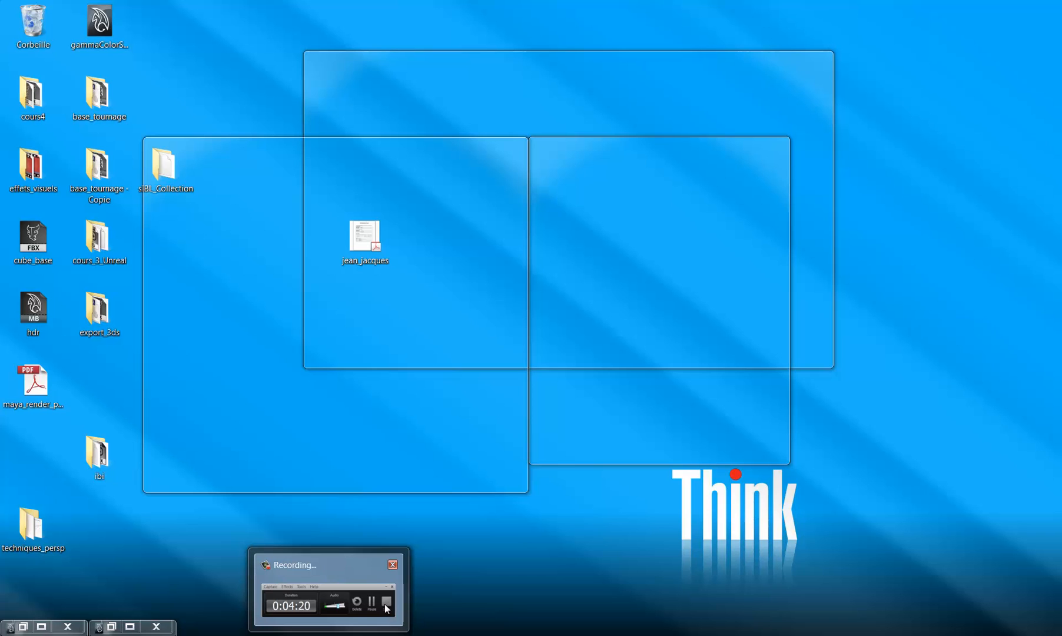
{"action": "left_click", "coordinate": [384, 604]}
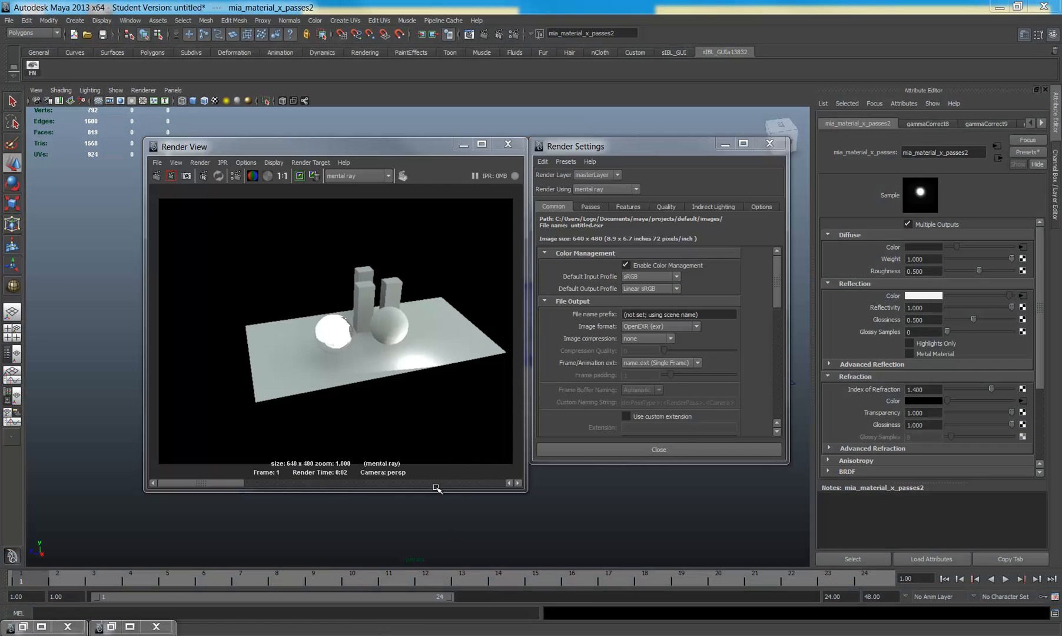